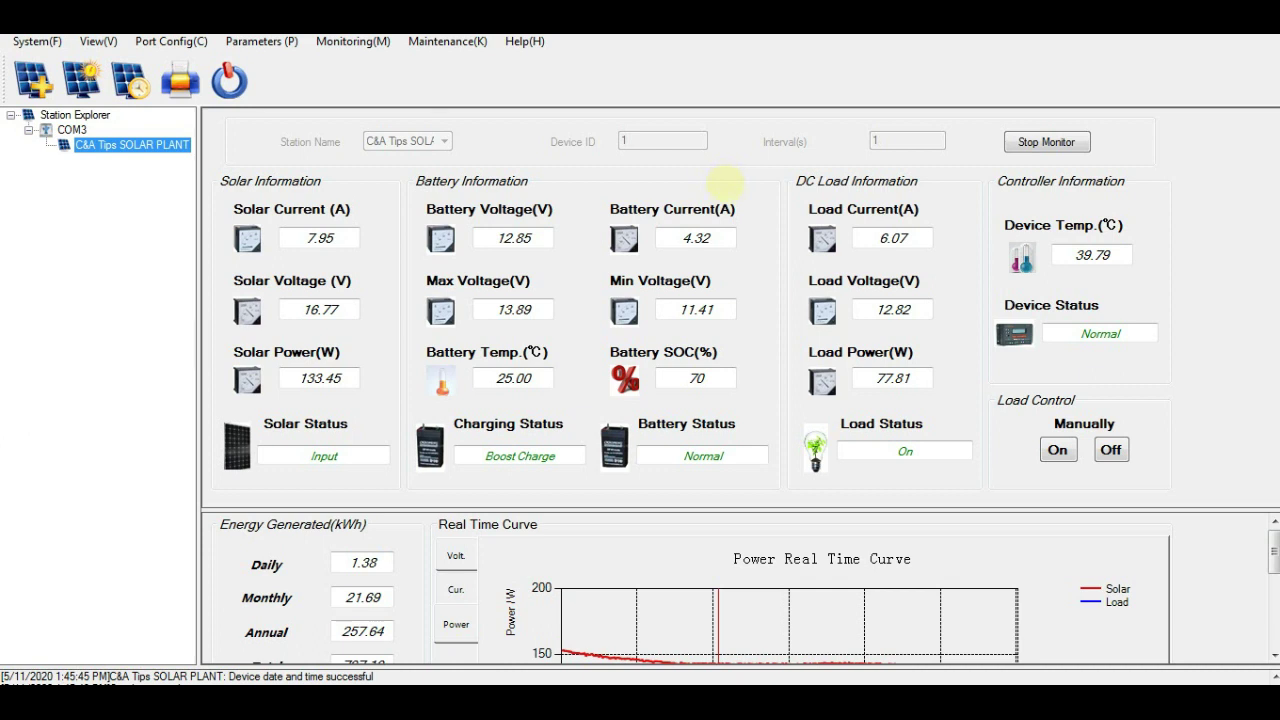
key("Tab")
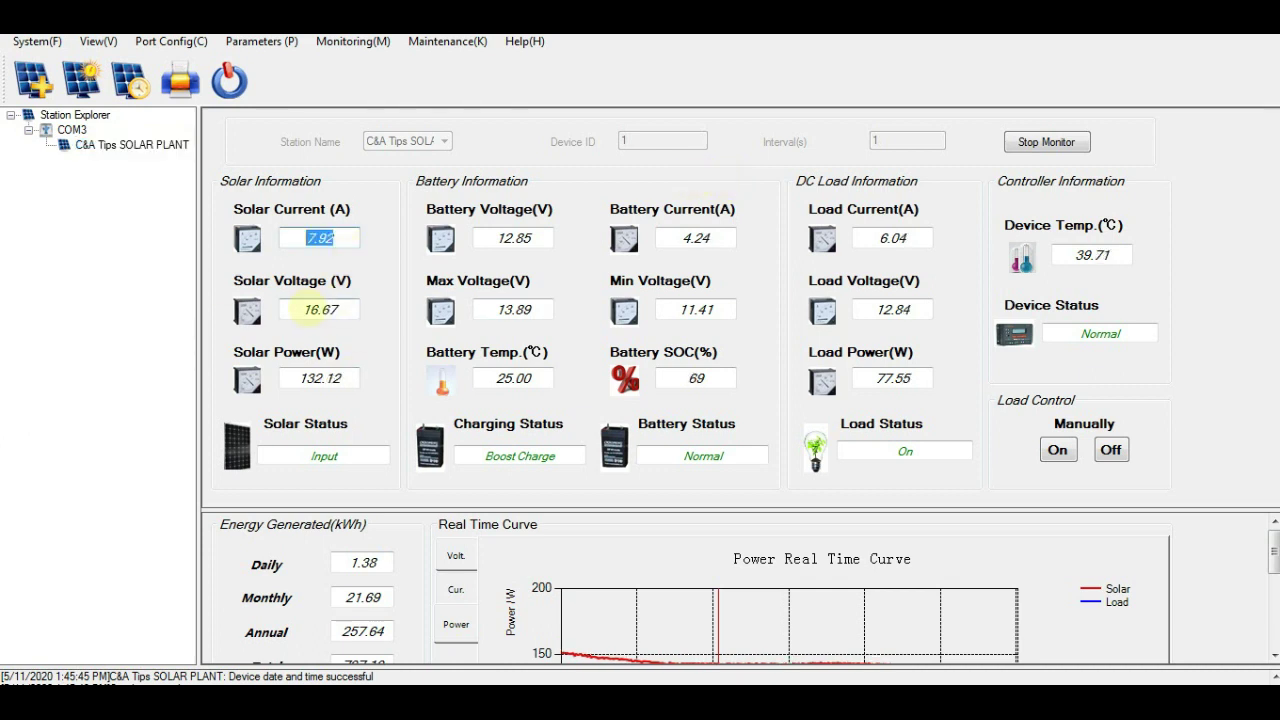
left_click_drag(352, 310, 296, 310)
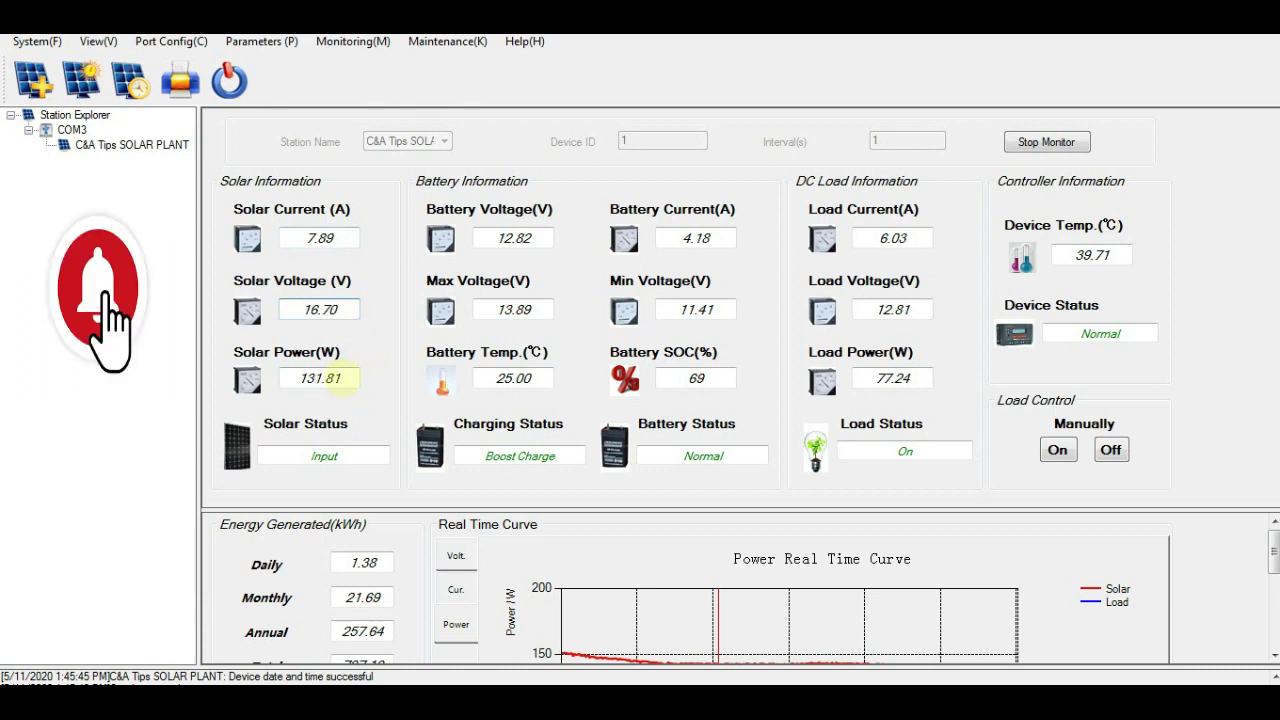
left_click_drag(341, 378, 287, 372)
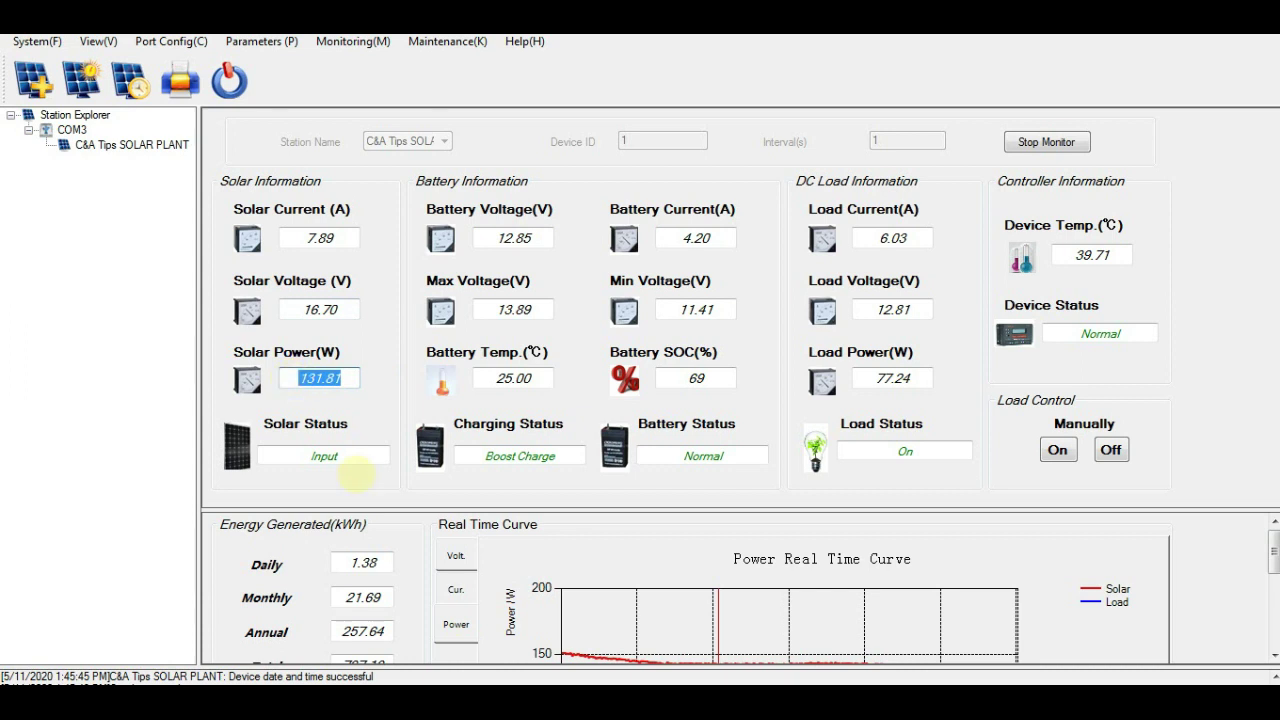
left_click_drag(352, 456, 297, 454)
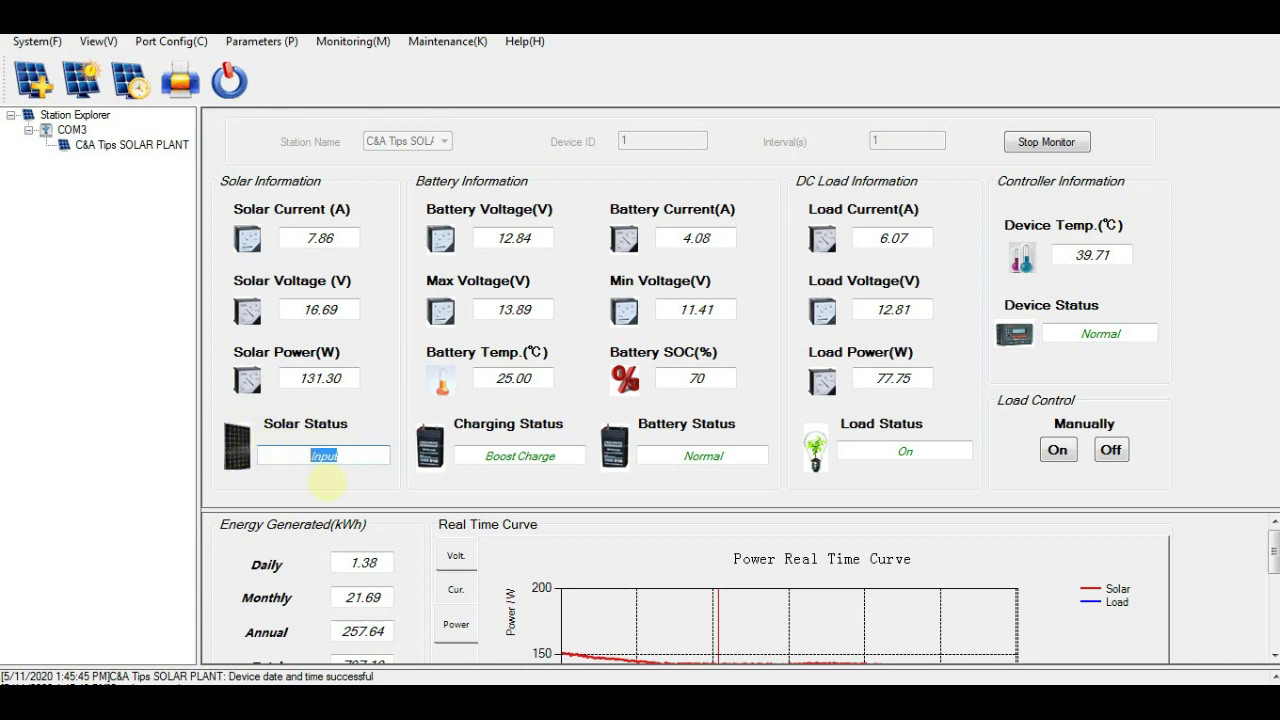
left_click(336, 458)
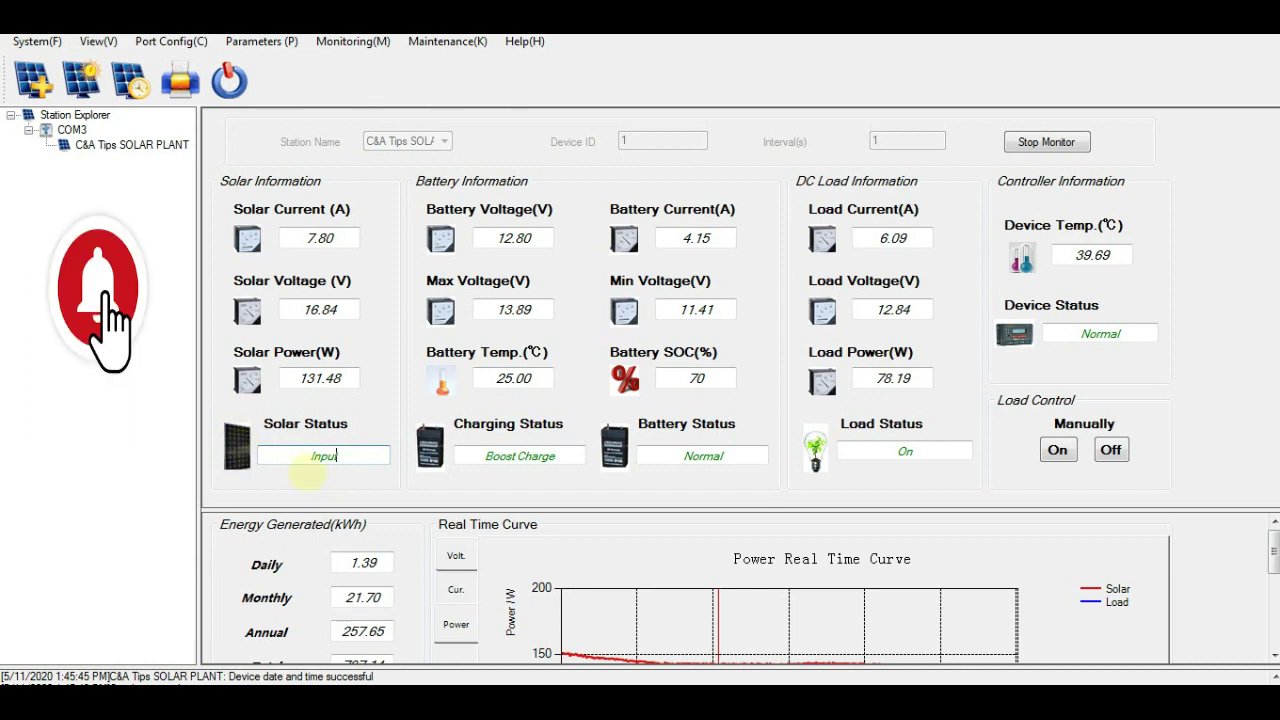
double_click(318, 457)
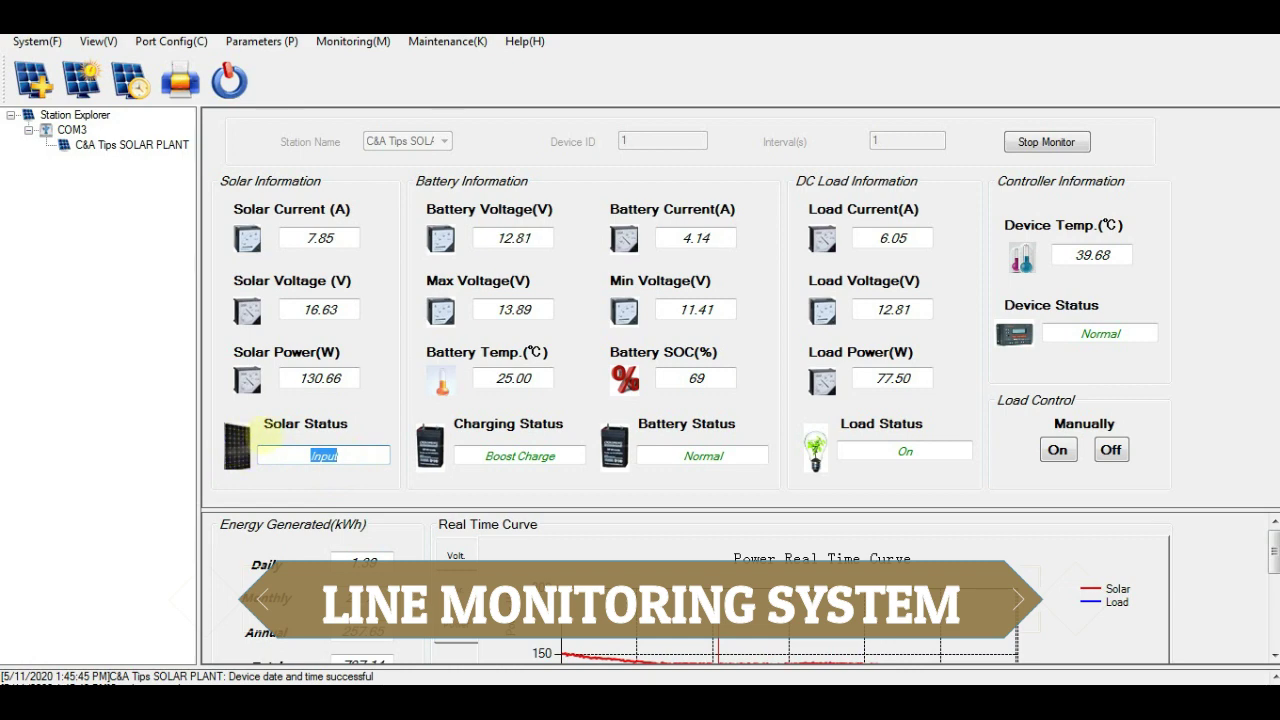
left_click(323, 456)
double_click(323, 456)
double_click(323, 456)
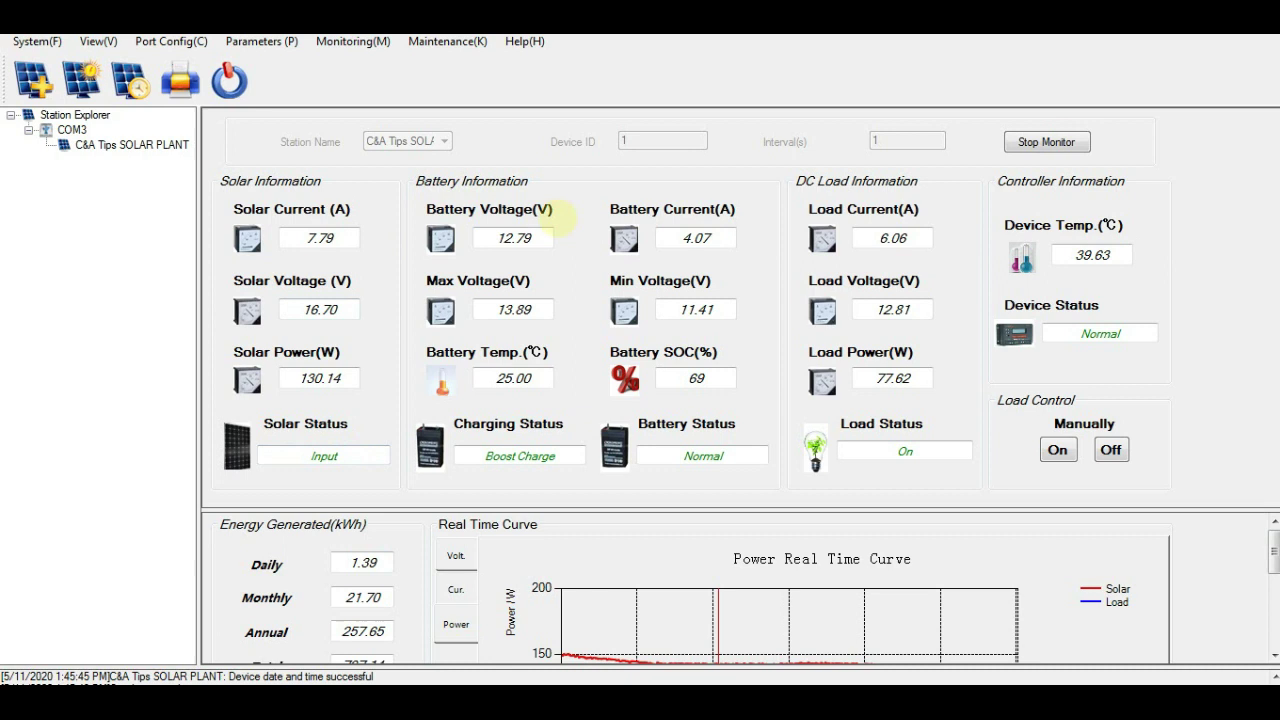
double_click(545, 237)
double_click(505, 237)
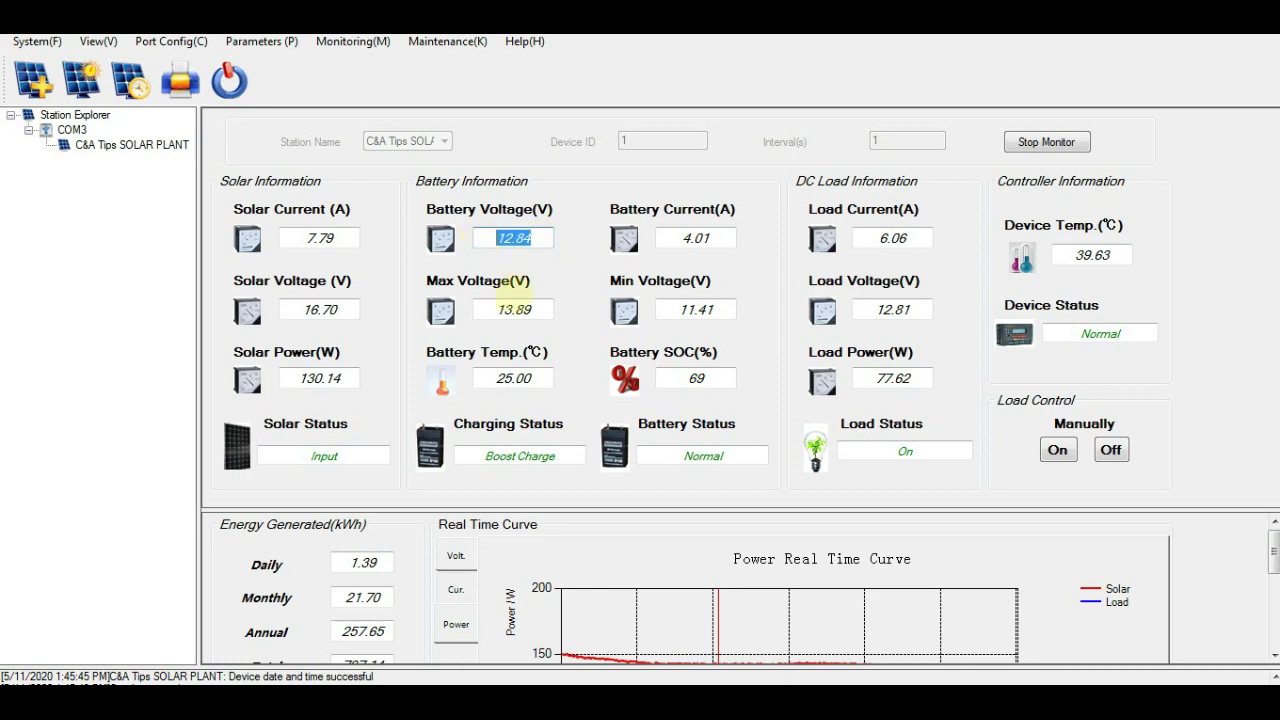
double_click(720, 239)
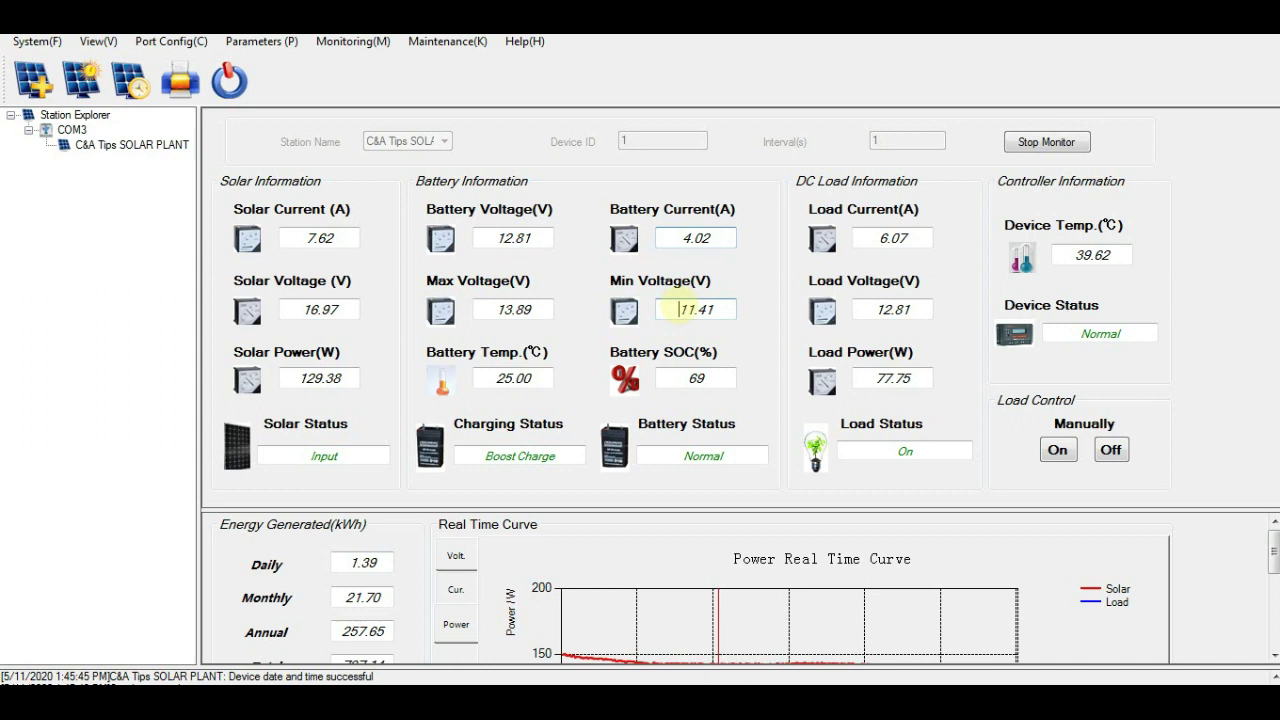
double_click(720, 308)
double_click(515, 309)
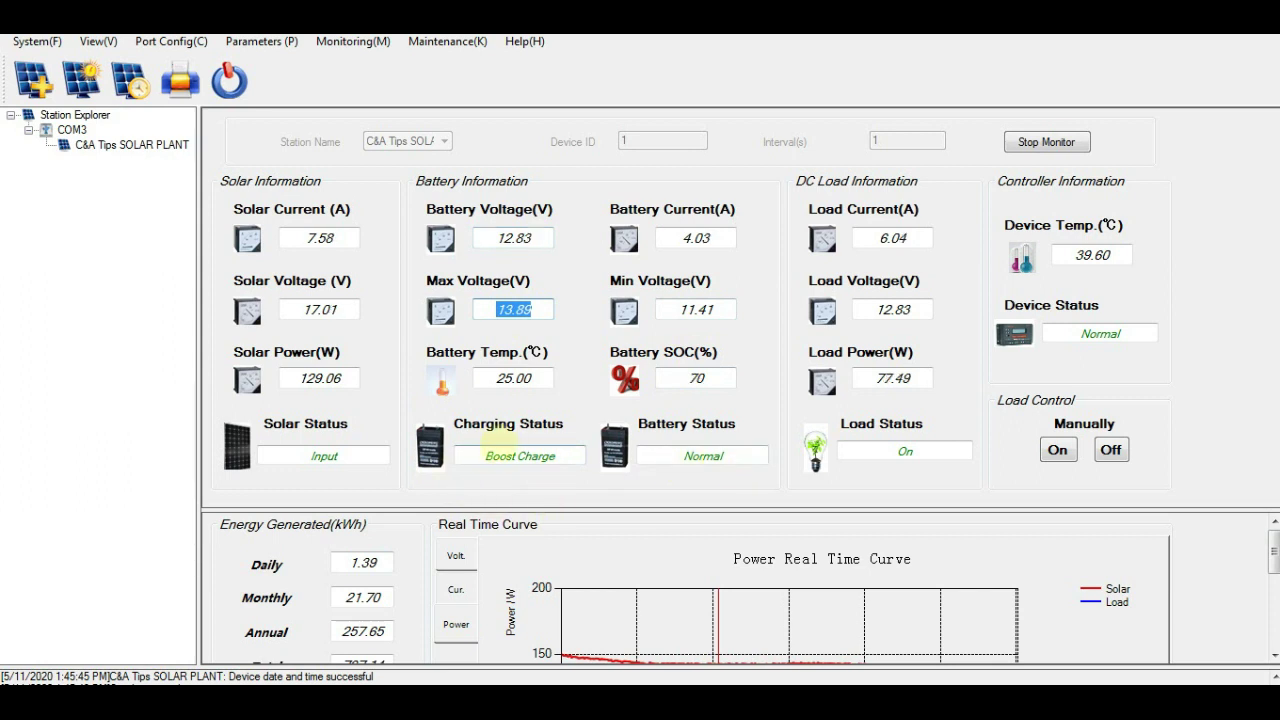
left_click_drag(563, 456, 462, 456)
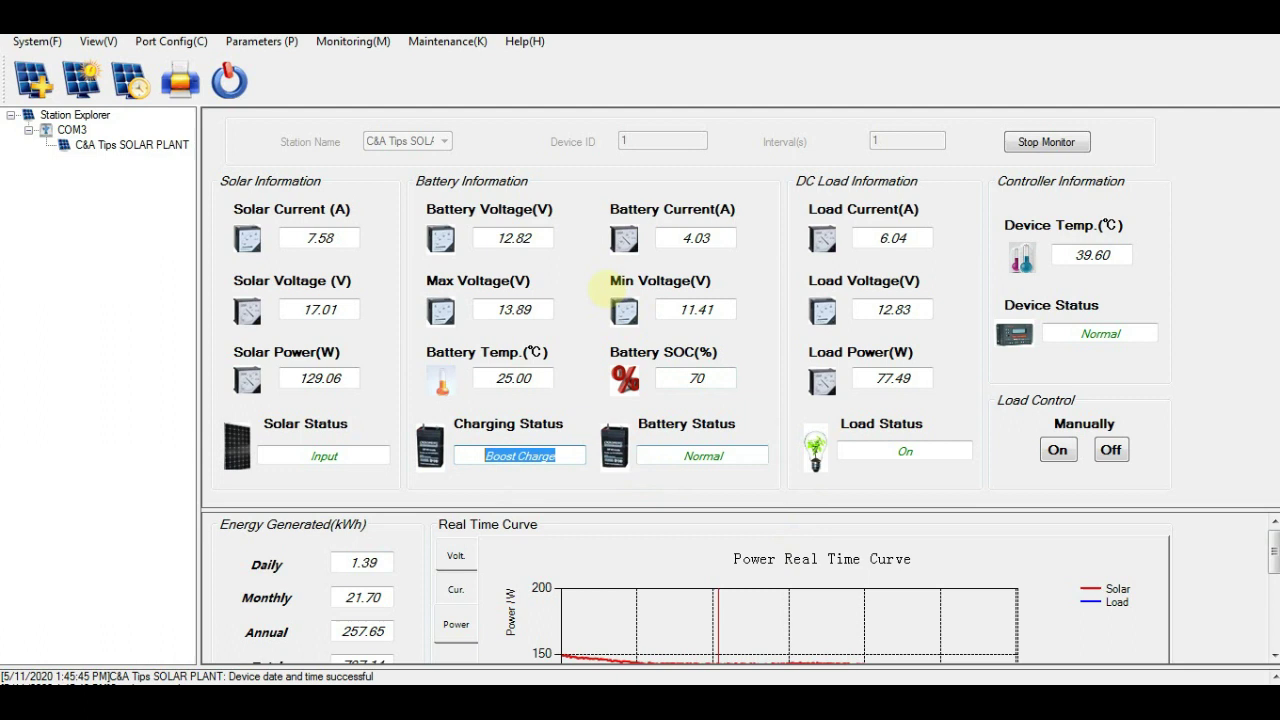
left_click_drag(720, 378, 688, 378)
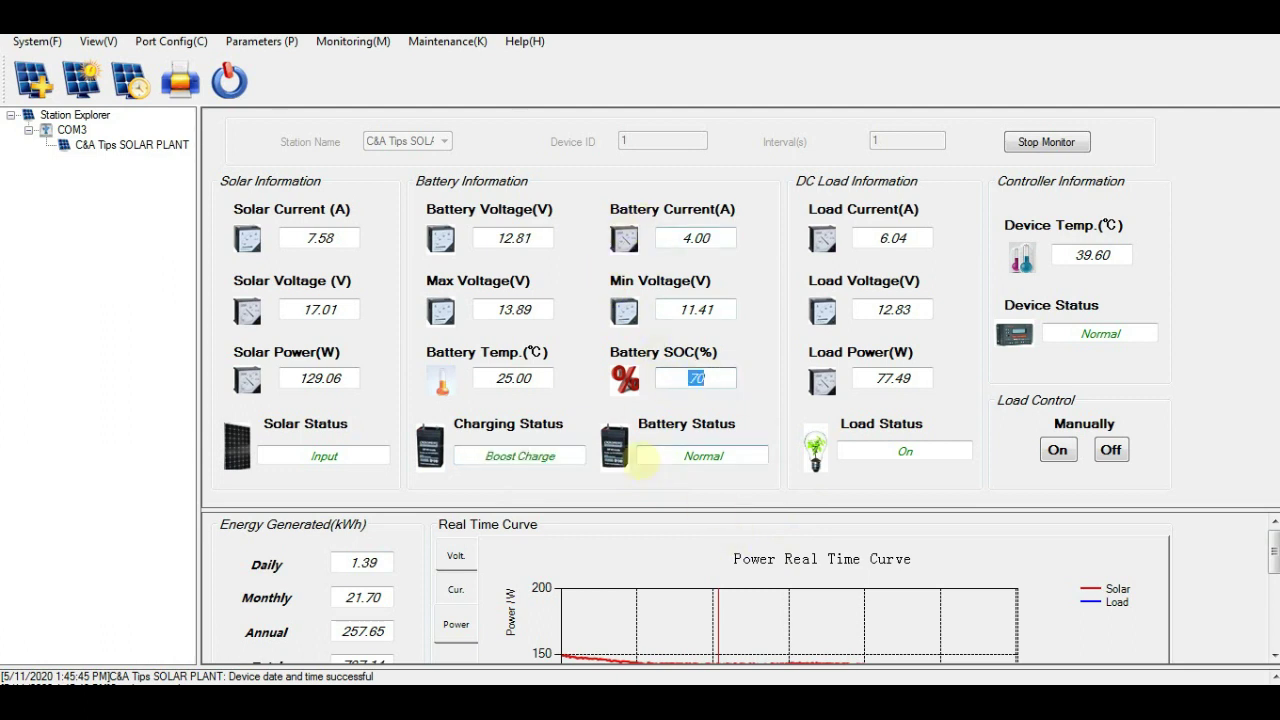
left_click_drag(650, 457, 732, 459)
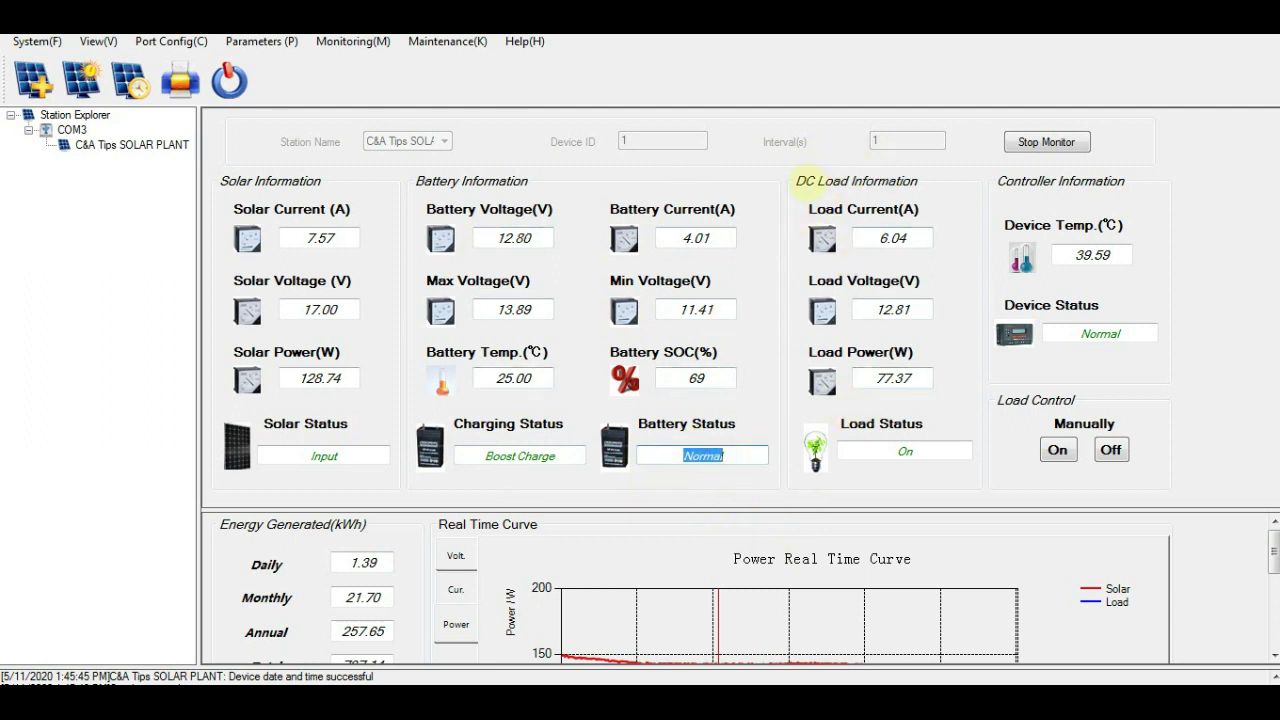
double_click(900, 237)
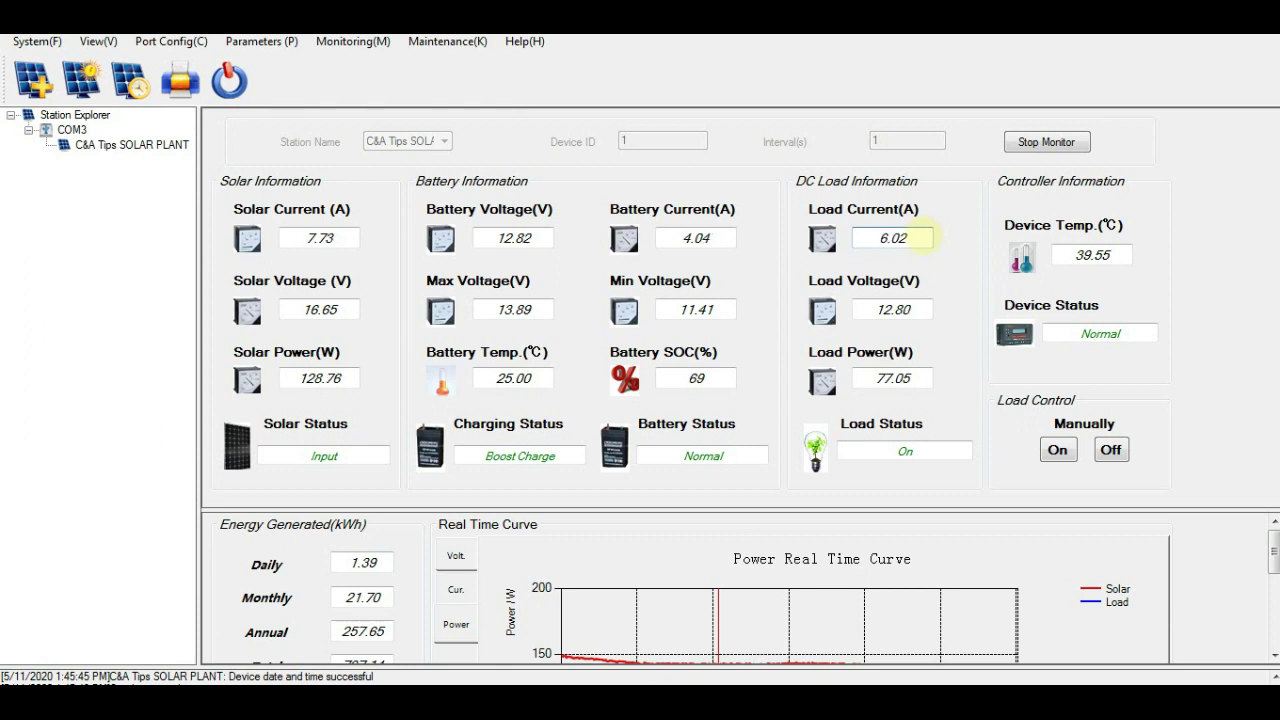
double_click(895, 237)
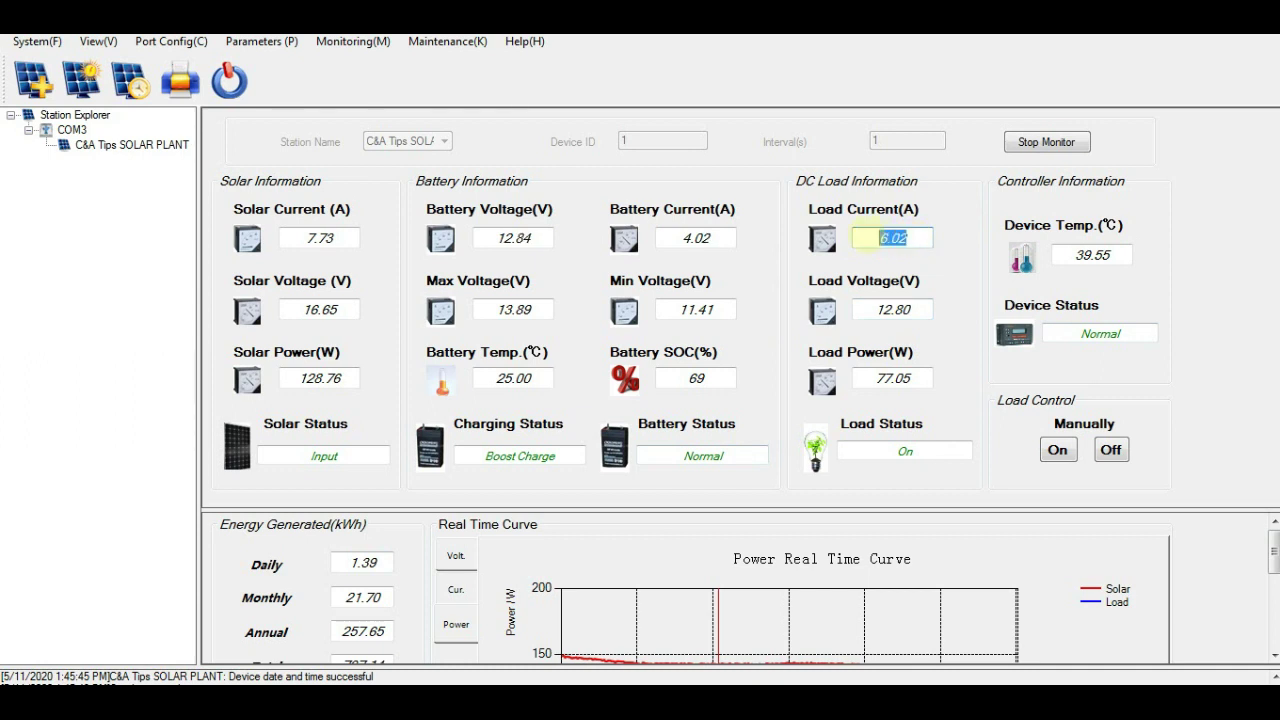
key("Tab")
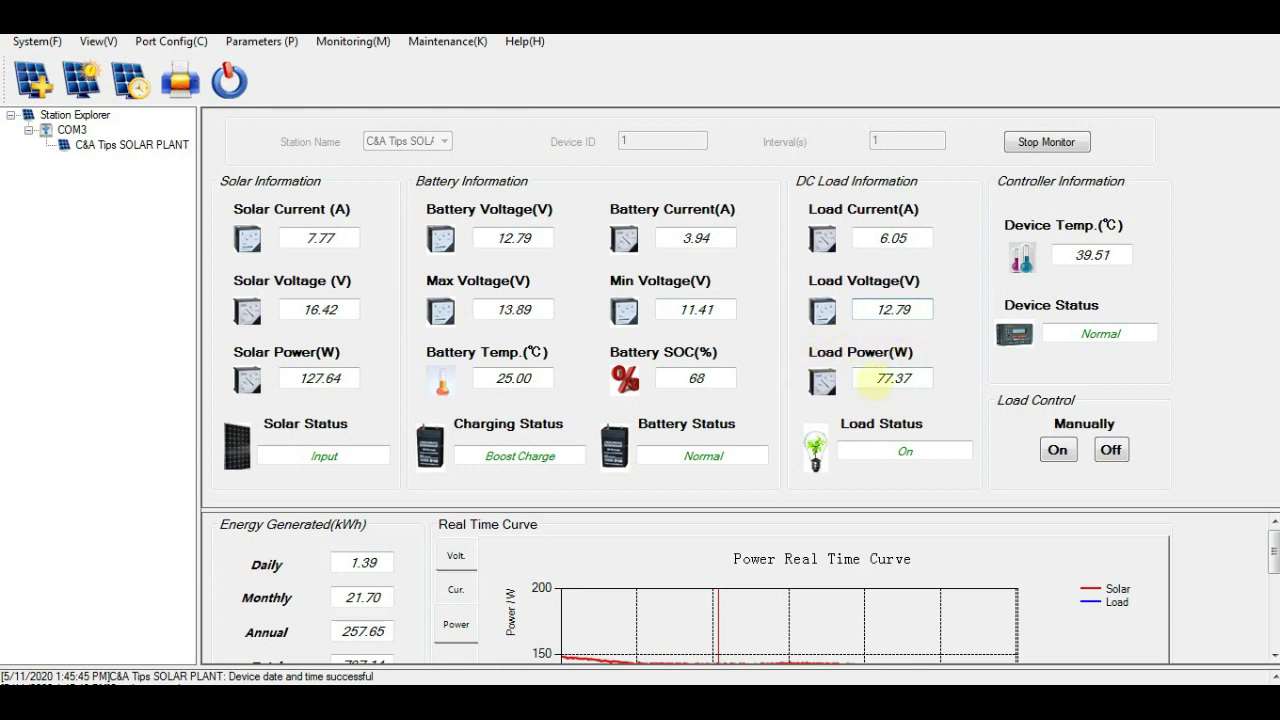
left_click_drag(876, 378, 912, 378)
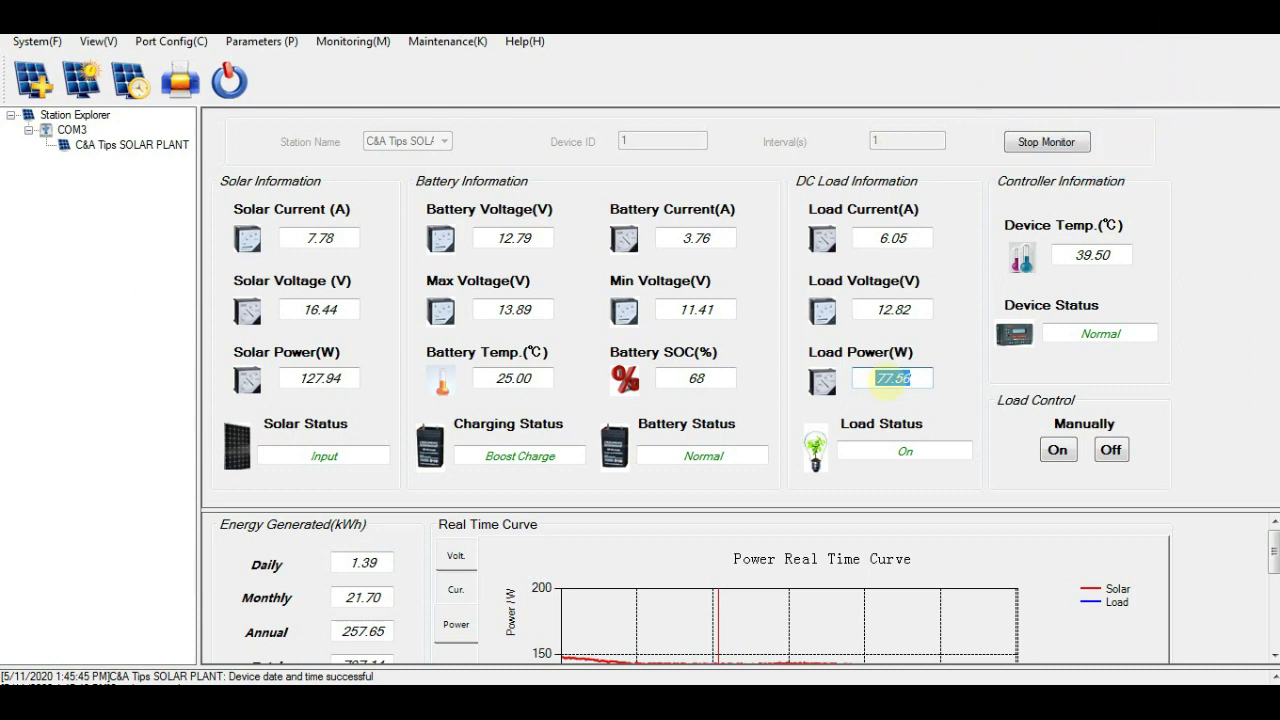
double_click(904, 451)
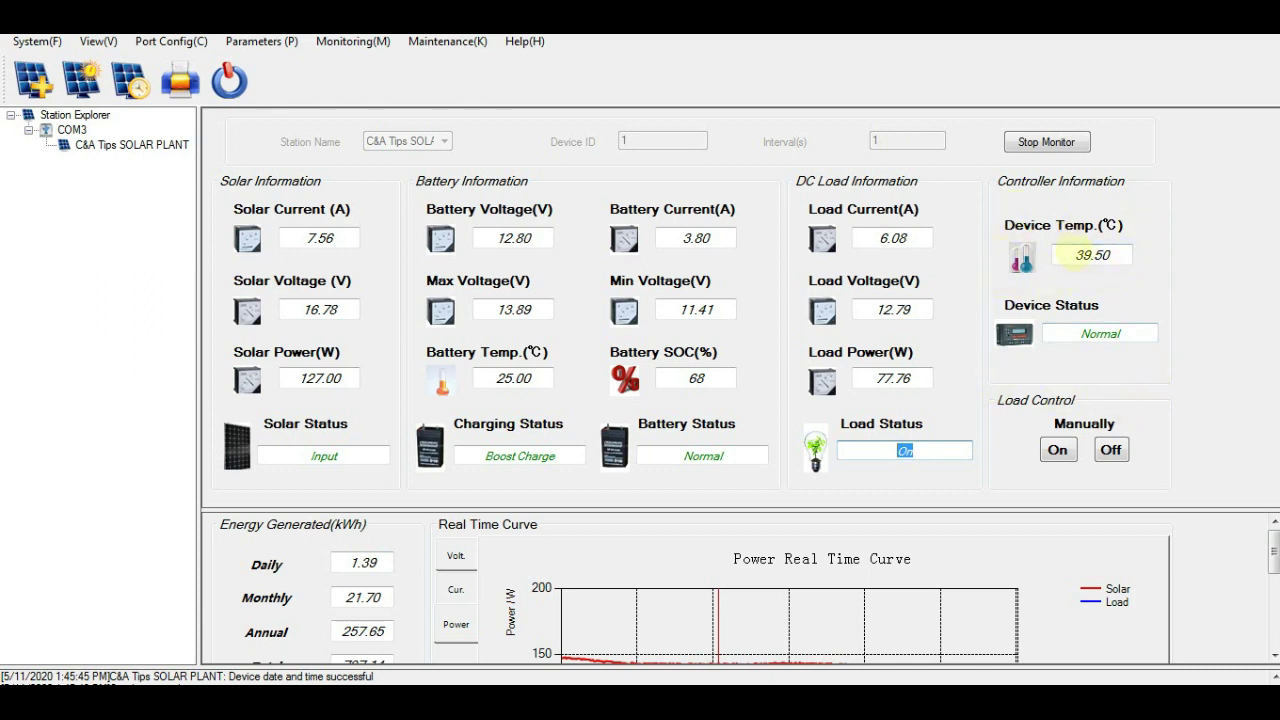
left_click(1085, 255)
double_click(1088, 255)
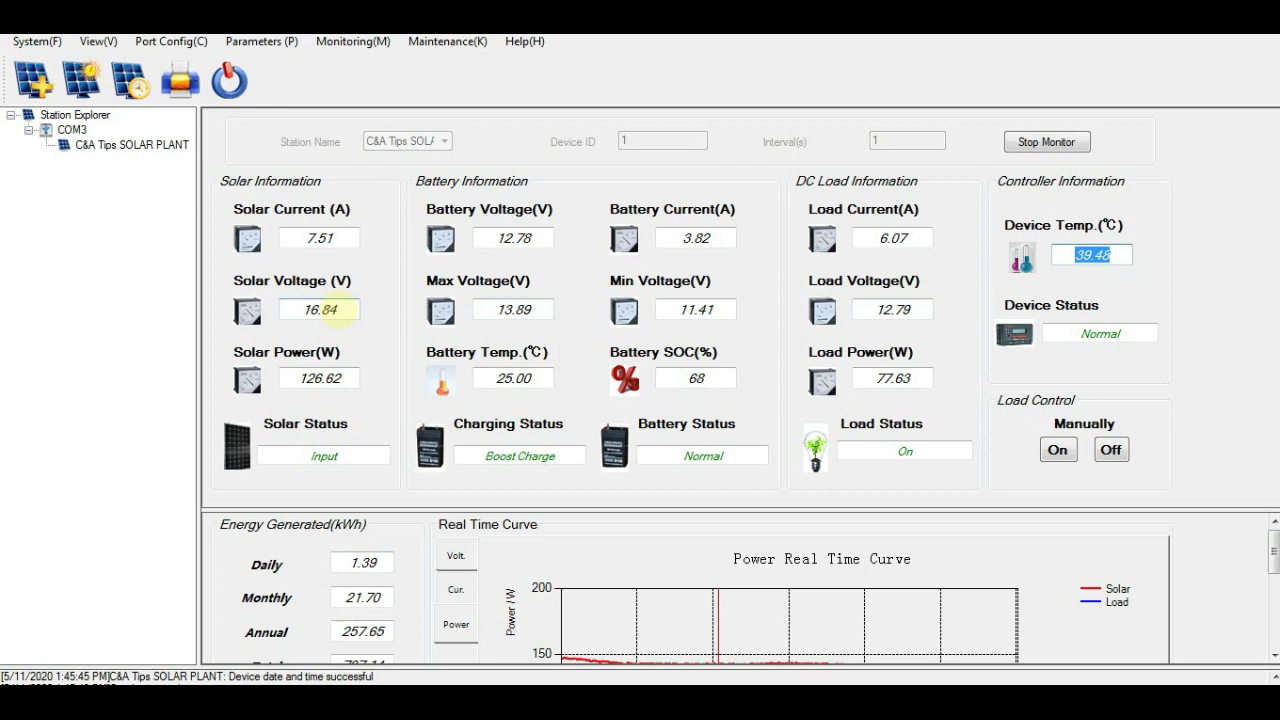
left_click_drag(336, 309, 288, 300)
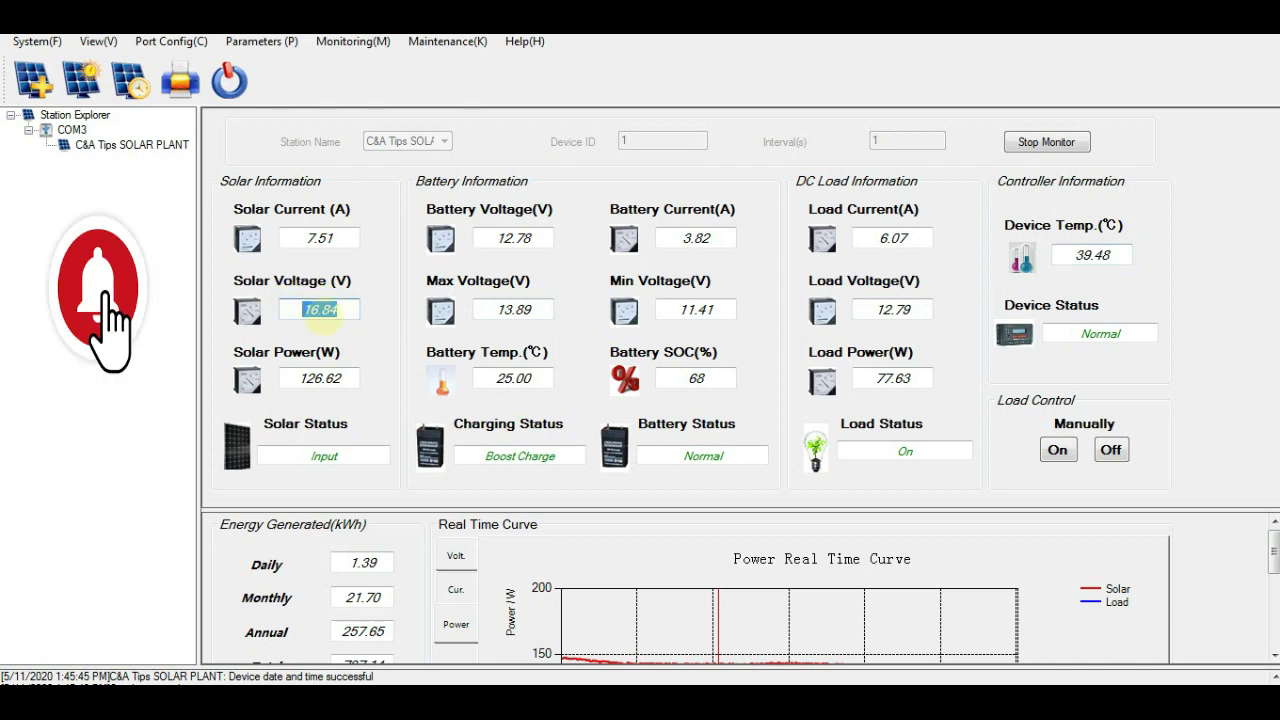
left_click_drag(478, 238, 532, 238)
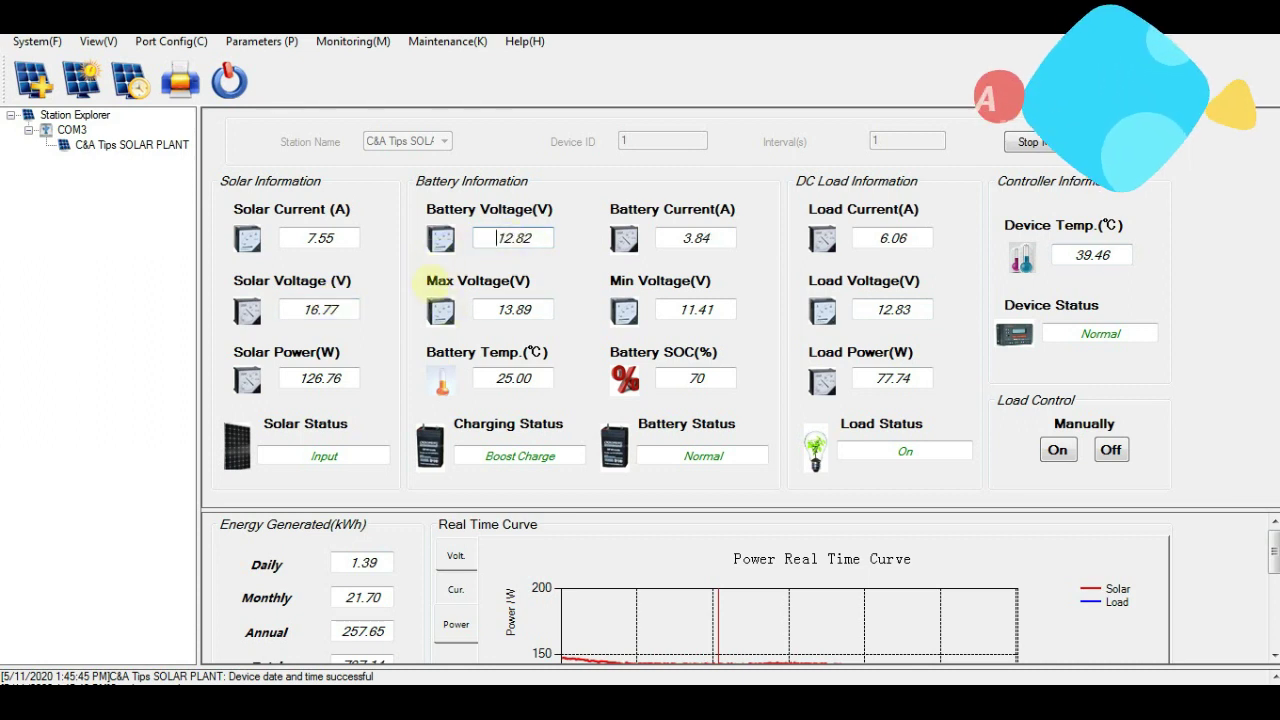
double_click(695, 238)
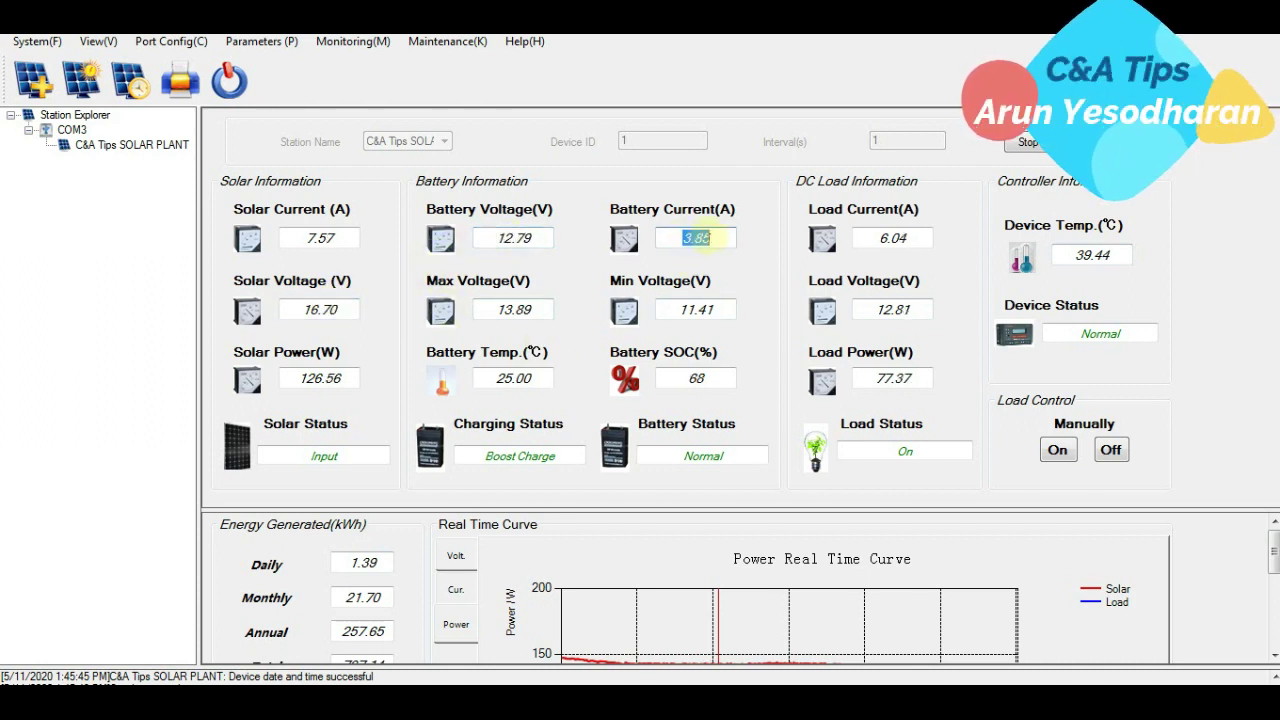
double_click(1090, 255)
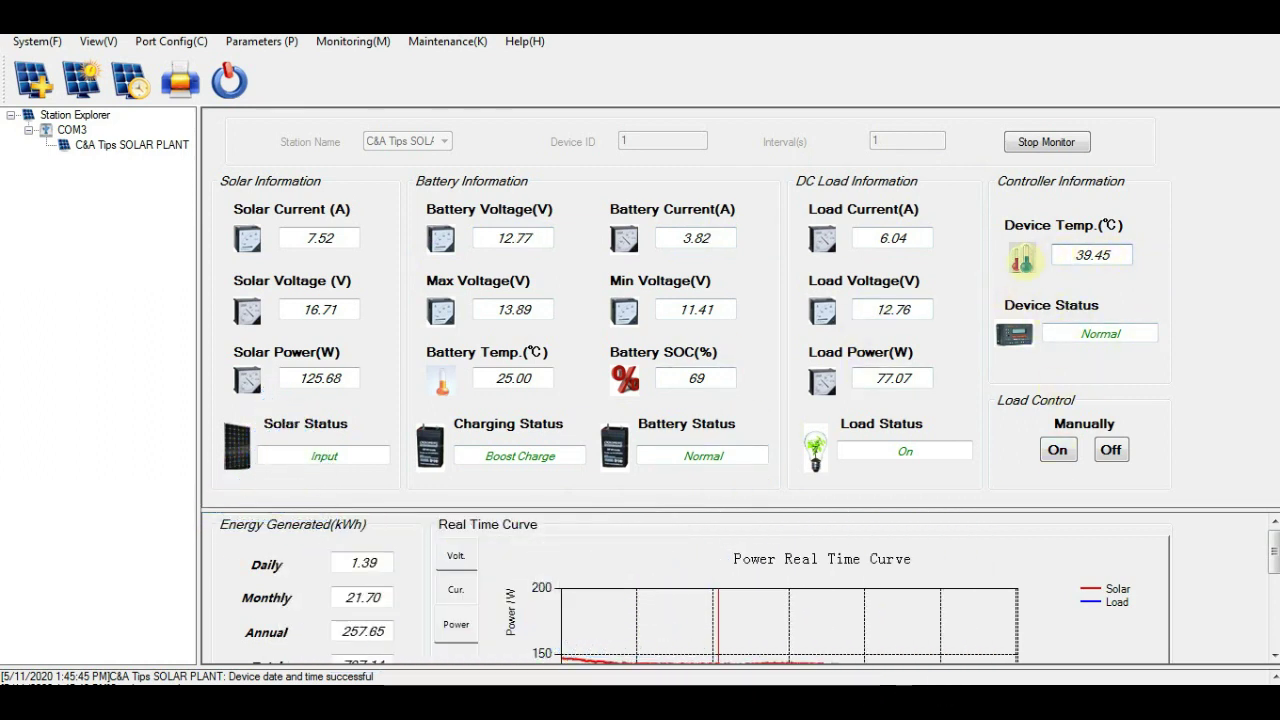
left_click_drag(1078, 333, 1135, 333)
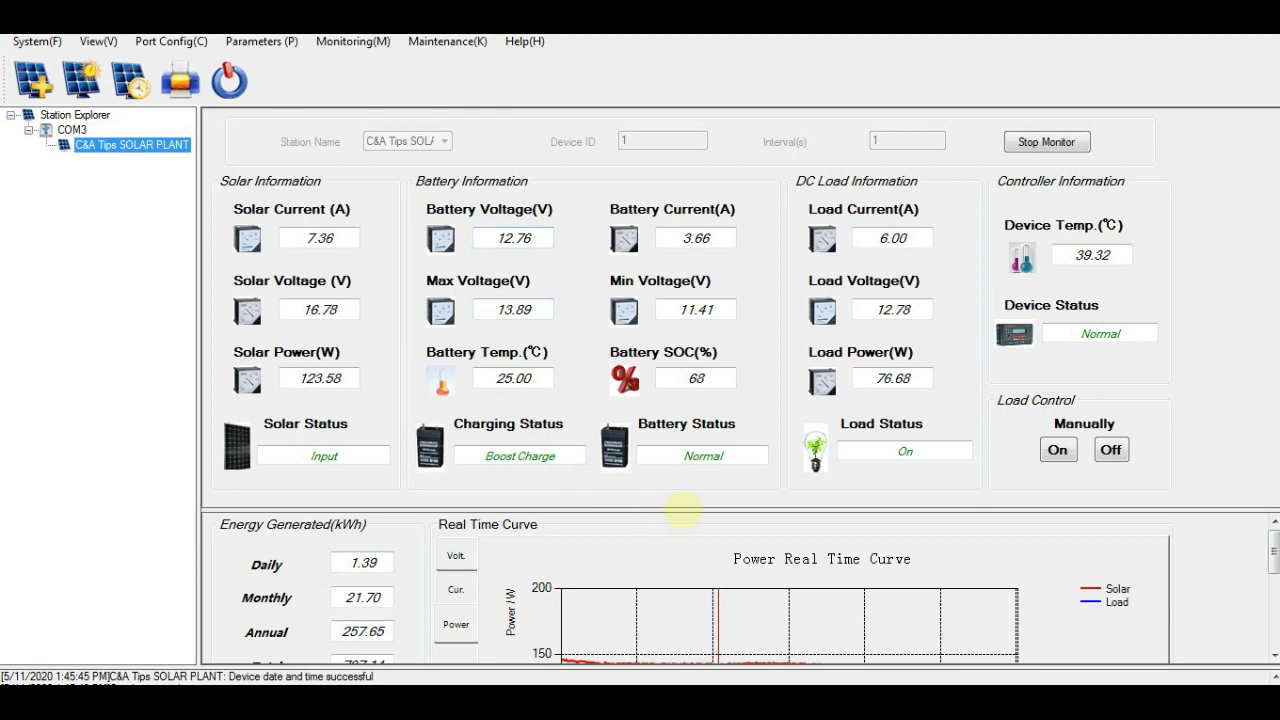
- Enlarge the real-time curve area and view the voltage, current and power curves, ending on voltage
left_click_drag(681, 511, 659, 203)
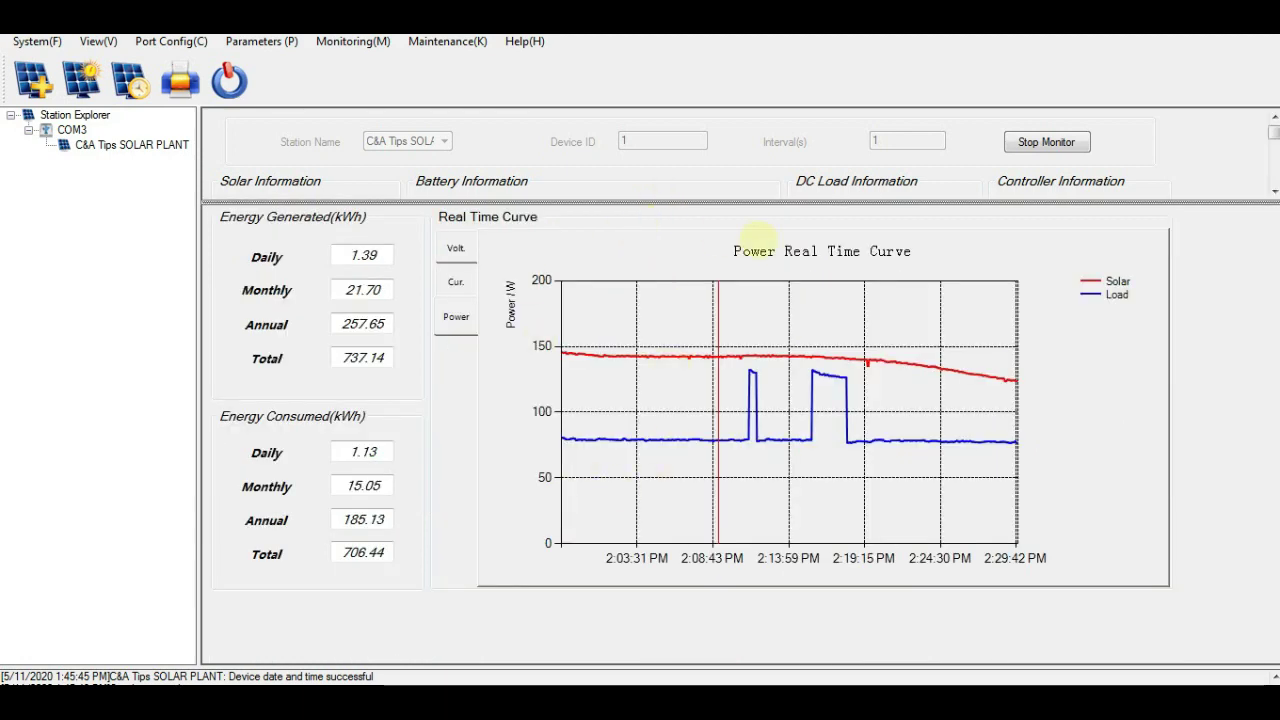
left_click(456, 248)
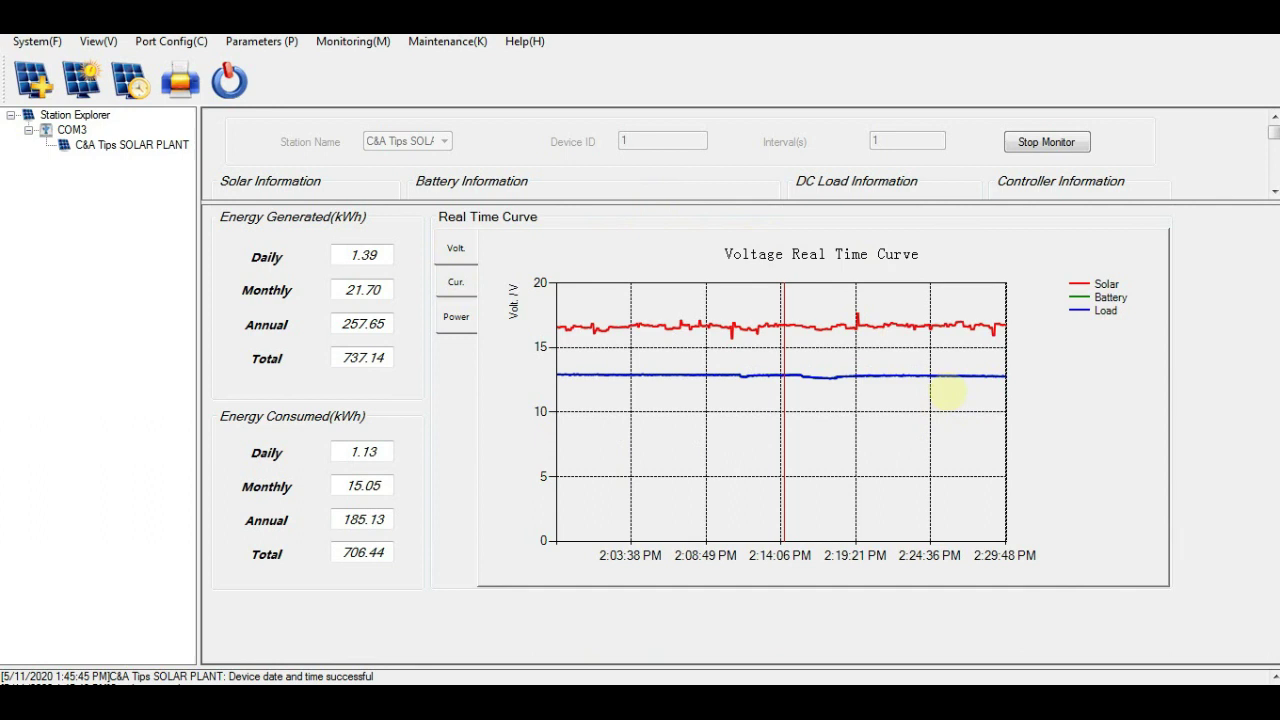
left_click(455, 284)
left_click(456, 316)
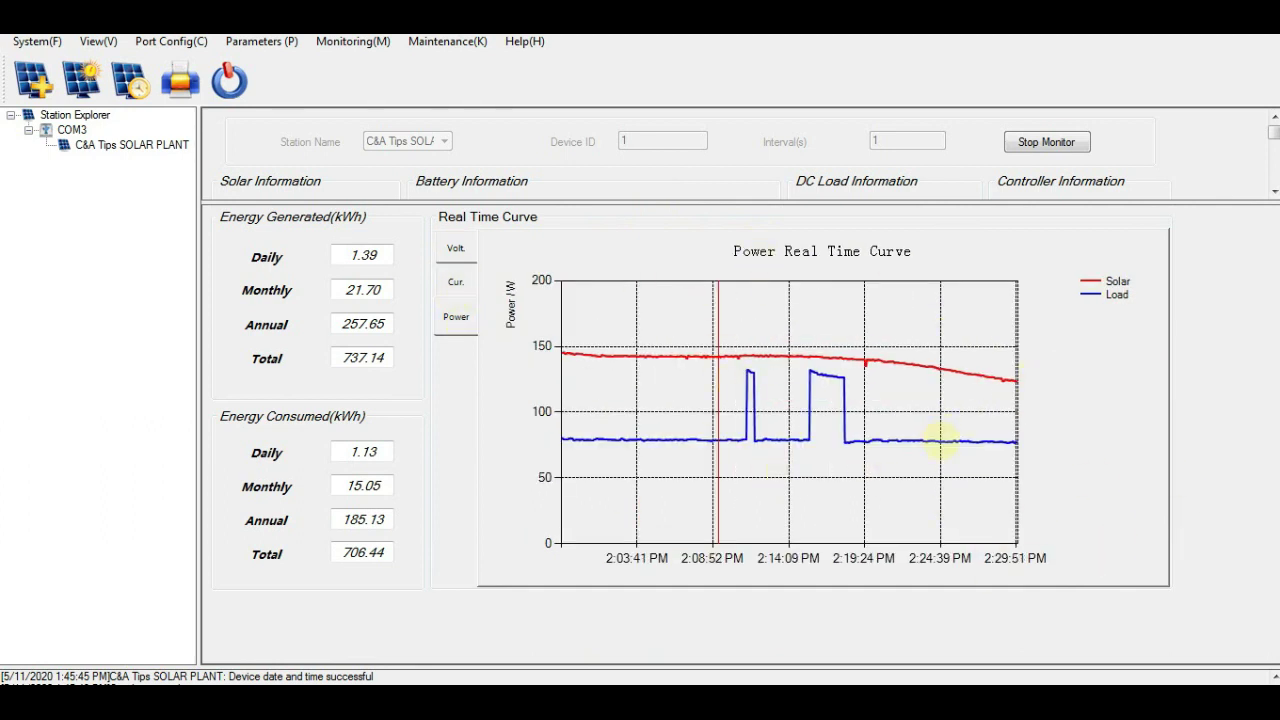
left_click(456, 248)
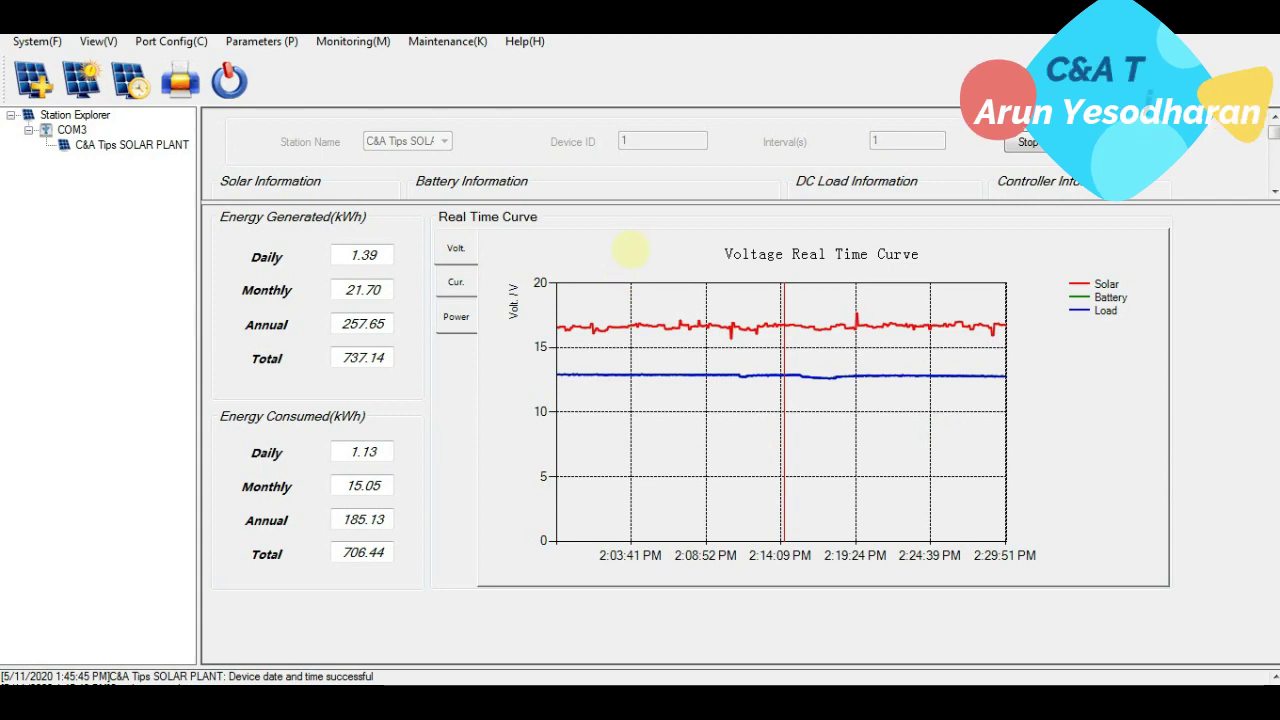
- Show the voltage curve in a separate, maximized window via Show In New Form
right_click(629, 256)
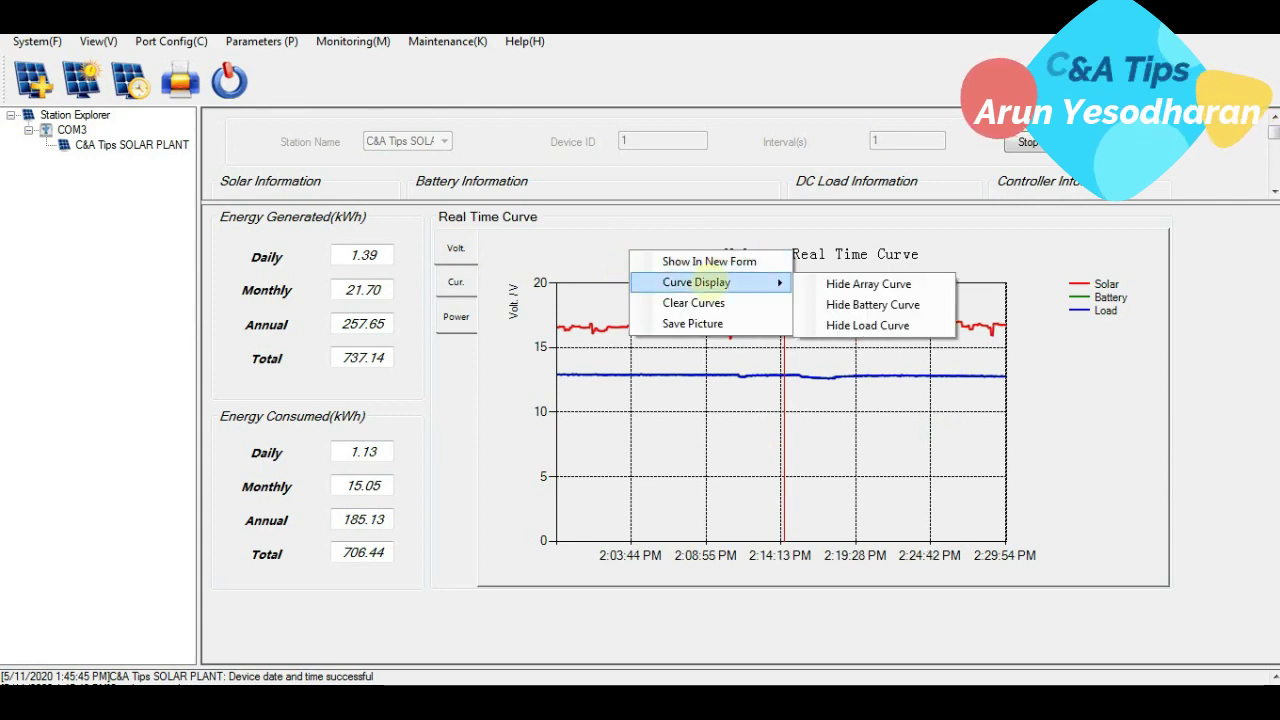
left_click(709, 261)
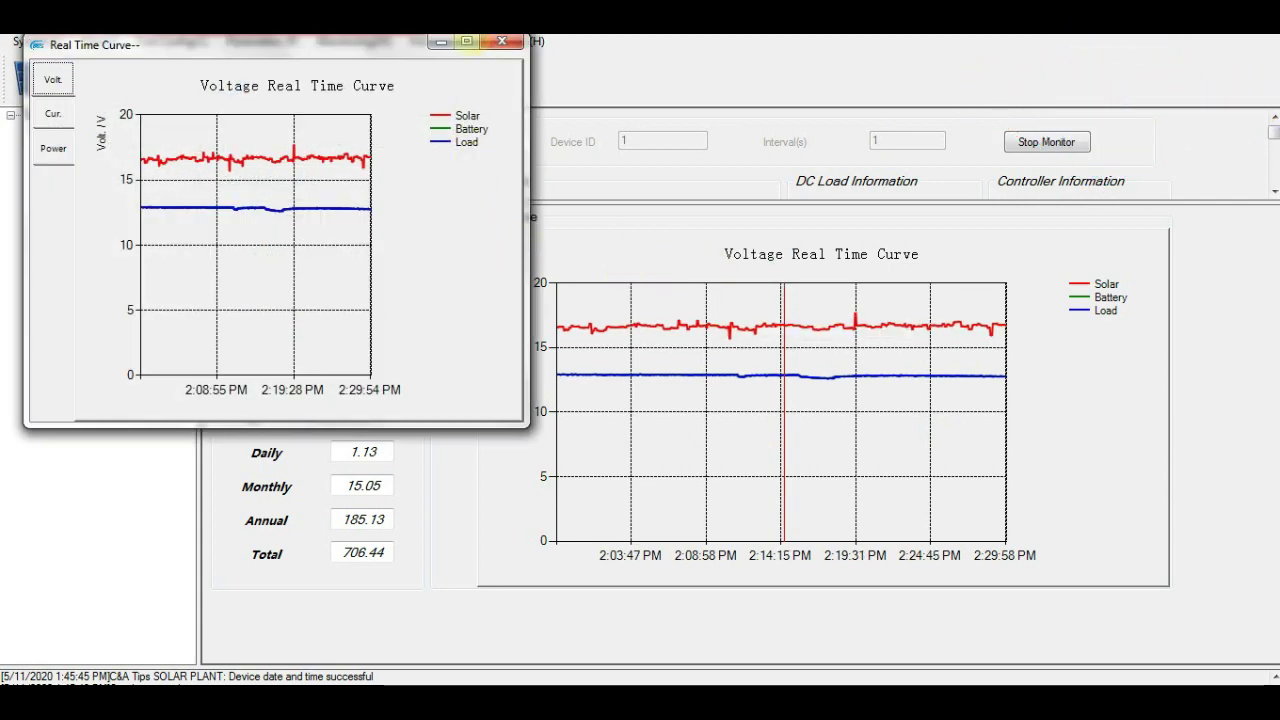
left_click(468, 44)
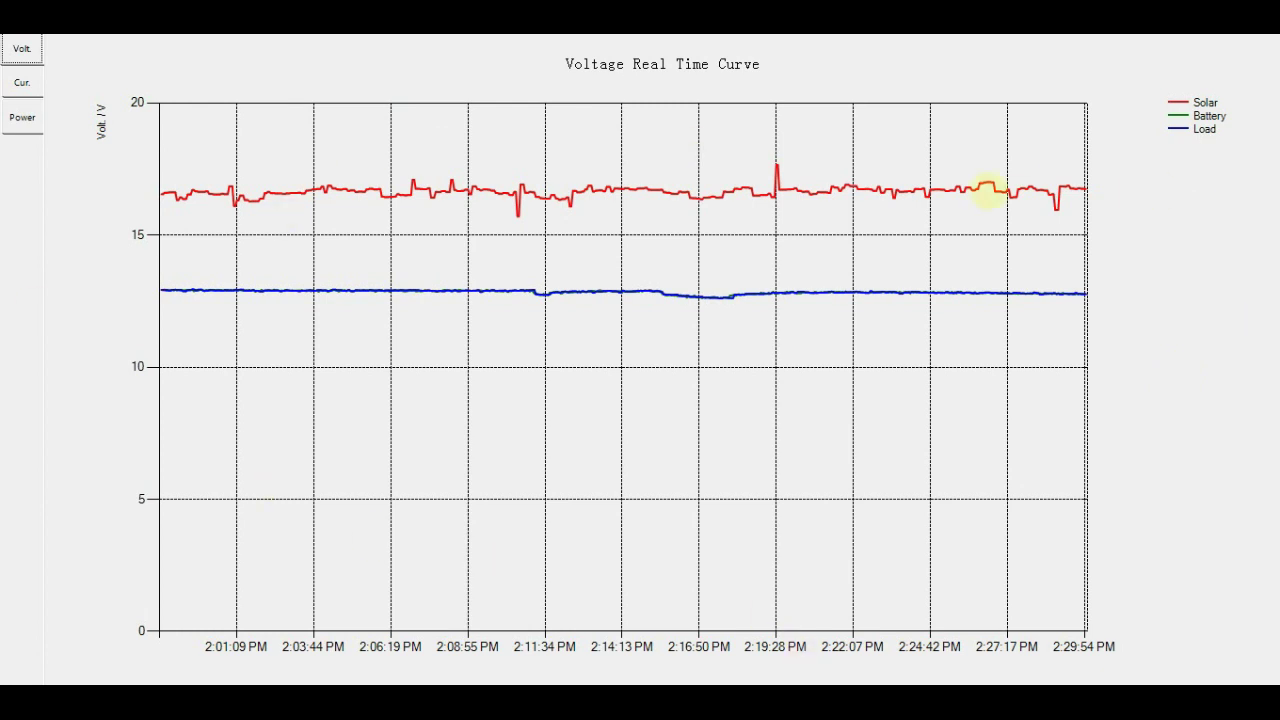
- Switch the pop-out chart window to the current curve
left_click(22, 83)
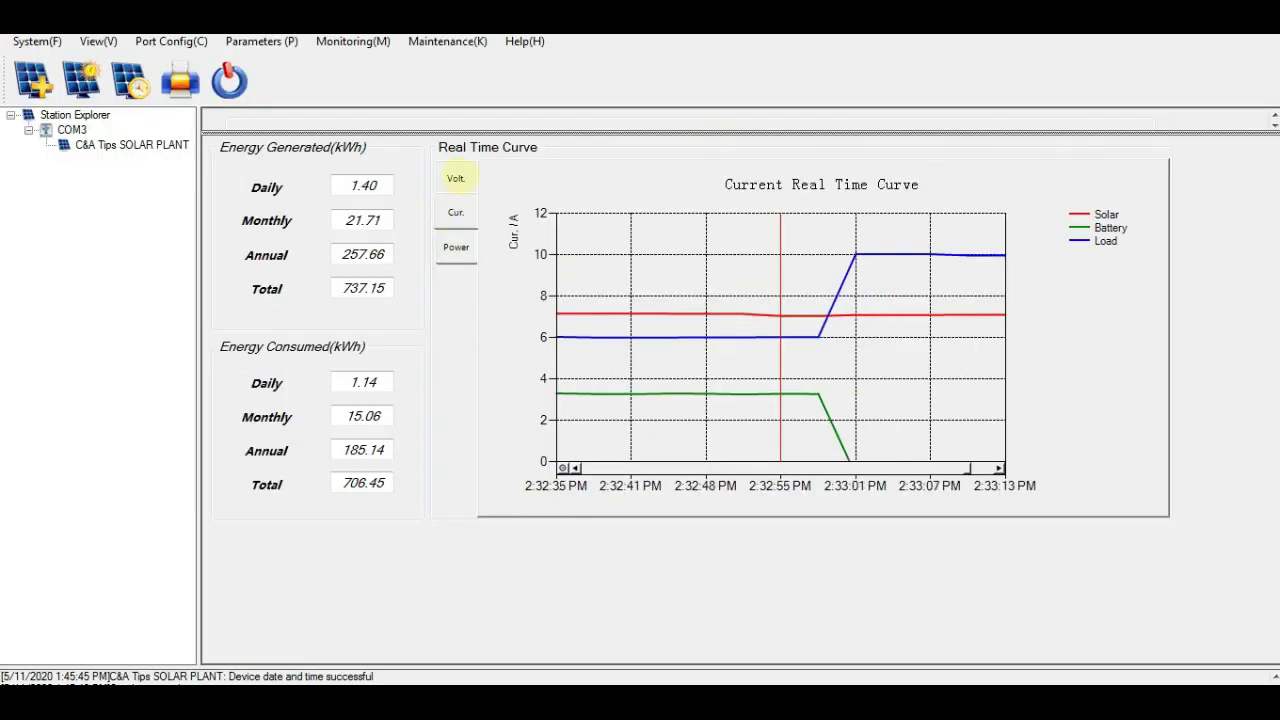
- Cycle through the voltage, current and power curves, settling on the current curve
left_click(455, 178)
left_click(456, 212)
left_click(457, 250)
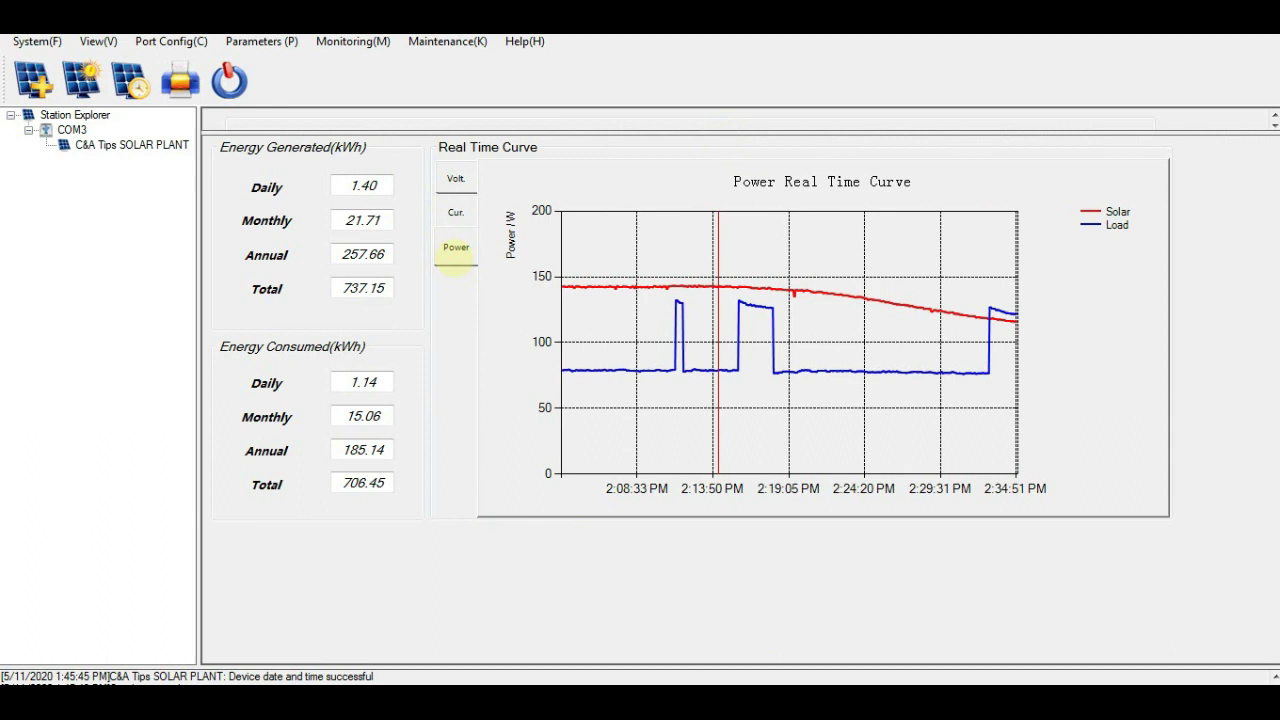
left_click(456, 212)
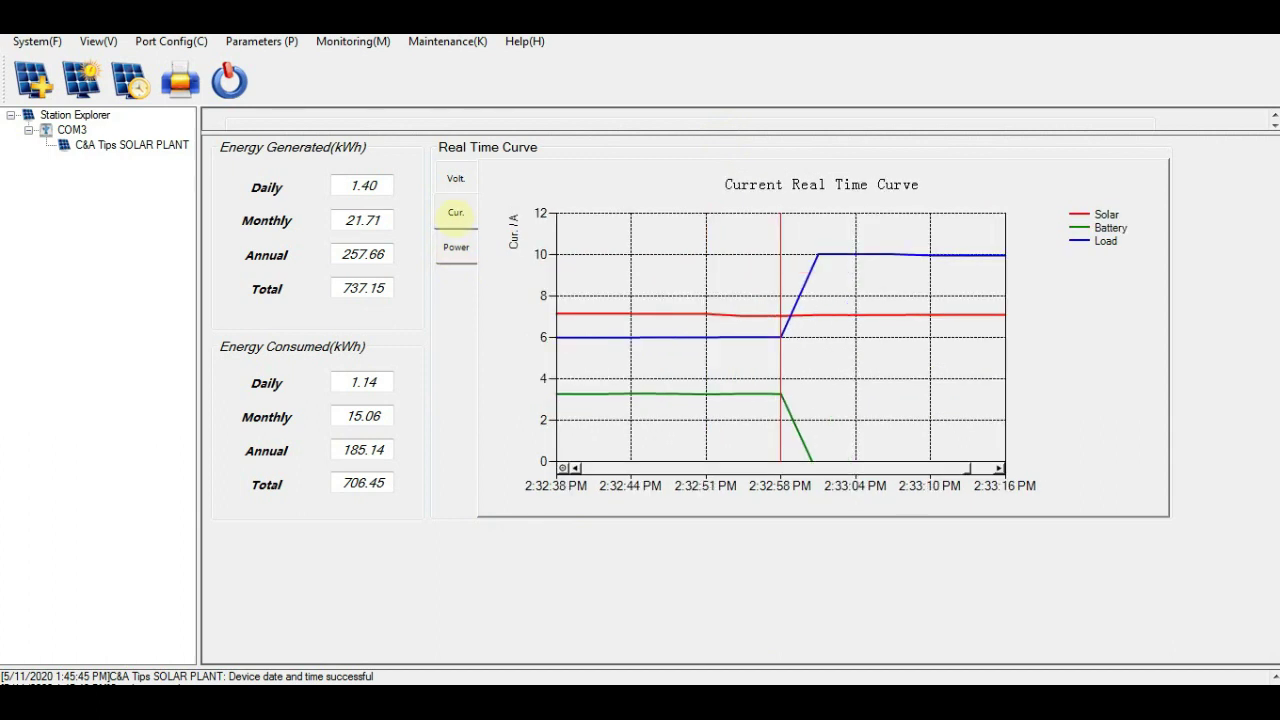
- Scroll the current history back to 2:36 PM, then restore the reading panels above the chart
left_click_drag(968, 467, 680, 467)
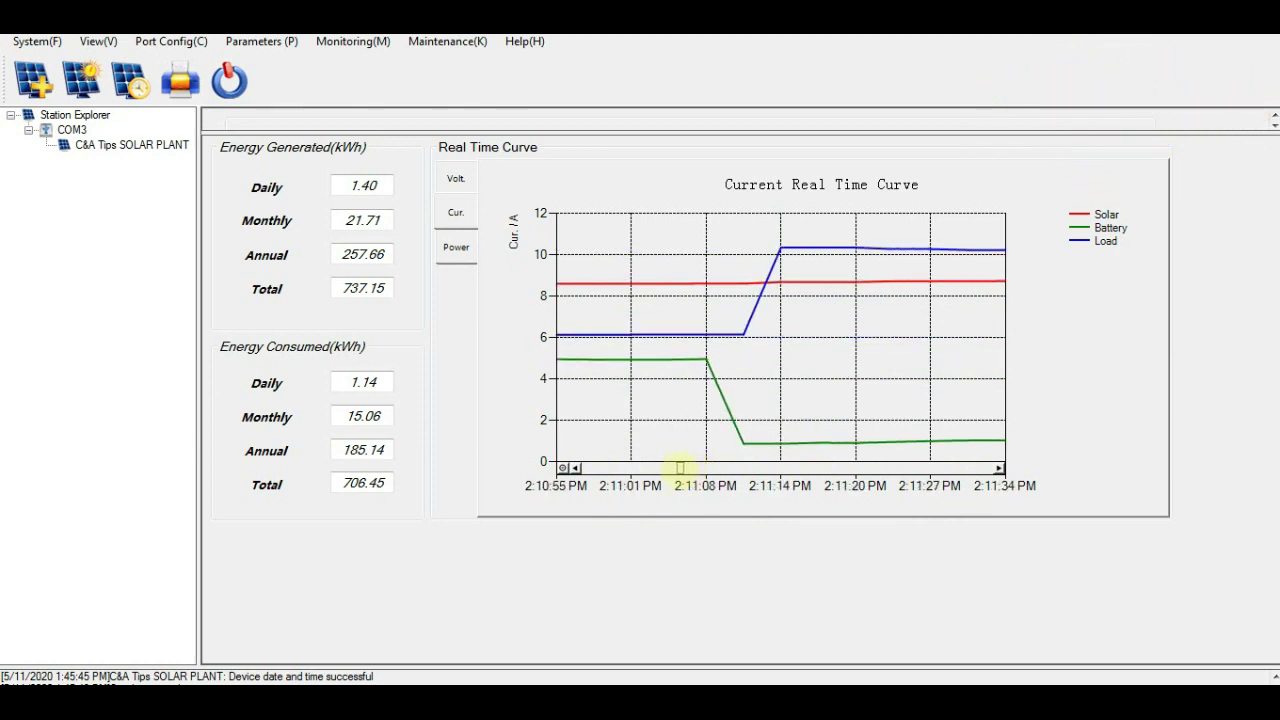
left_click_drag(680, 467, 1008, 466)
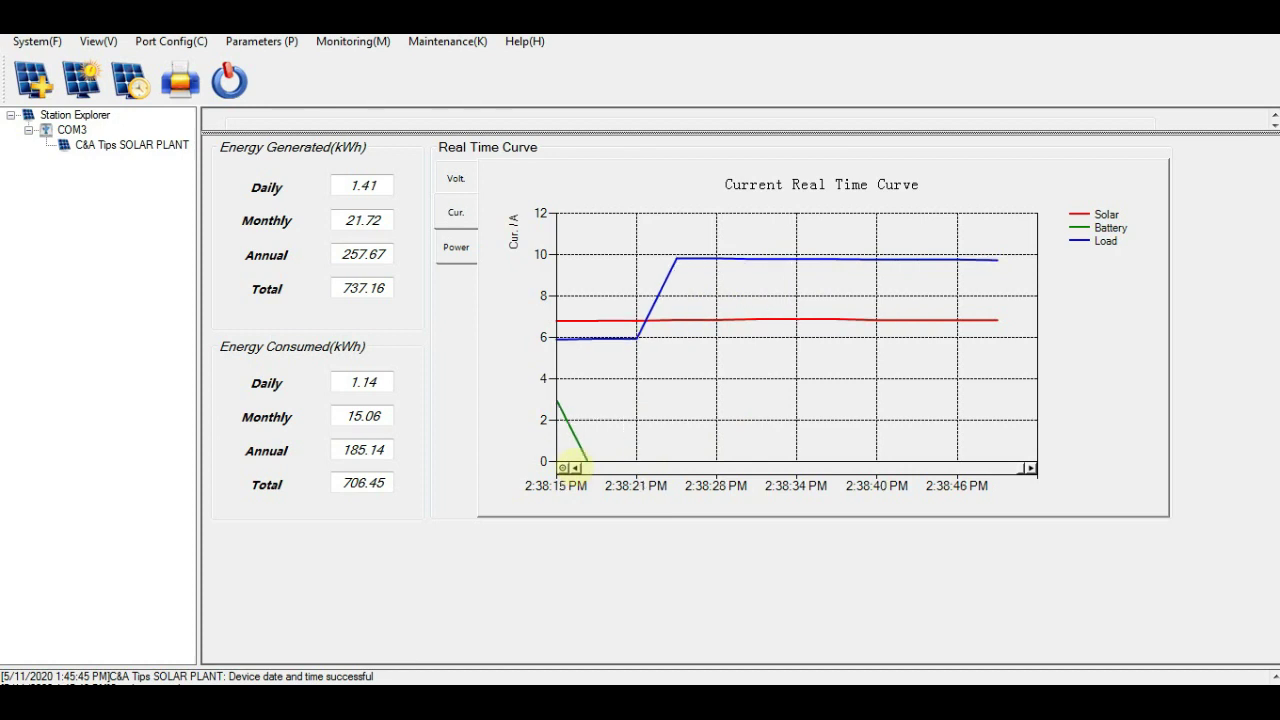
left_click(575, 467)
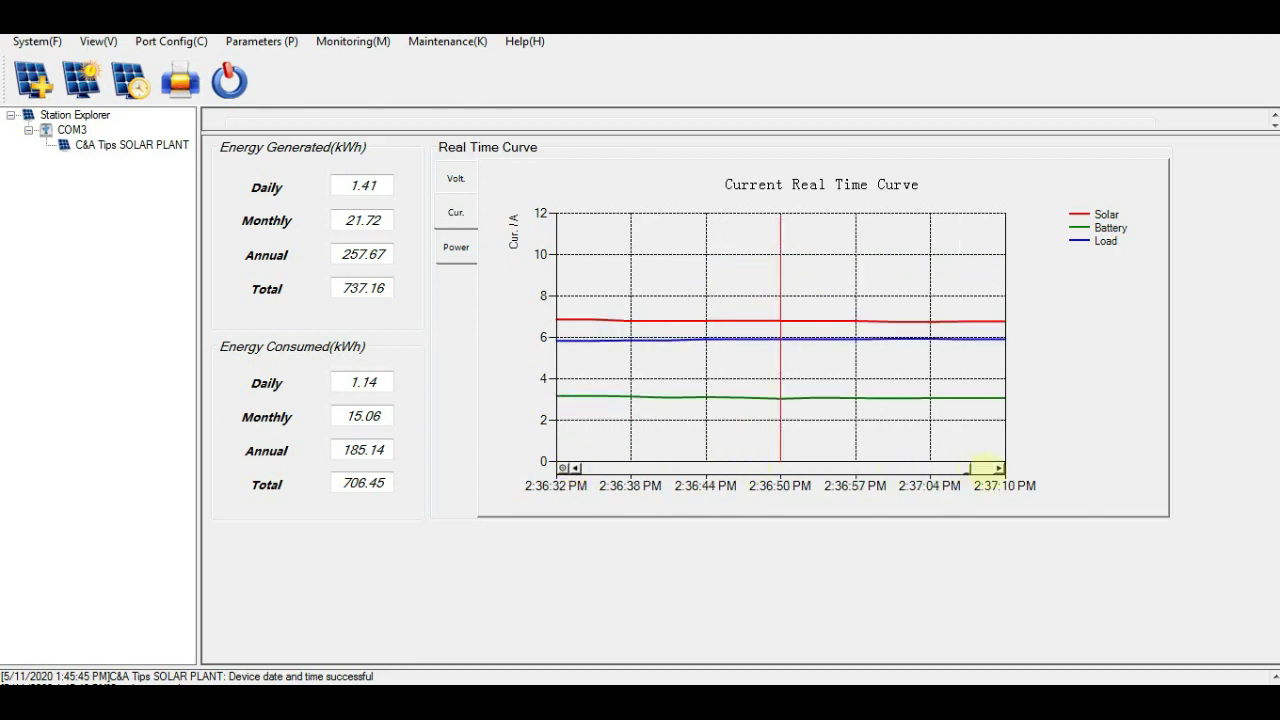
left_click_drag(950, 465, 994, 466)
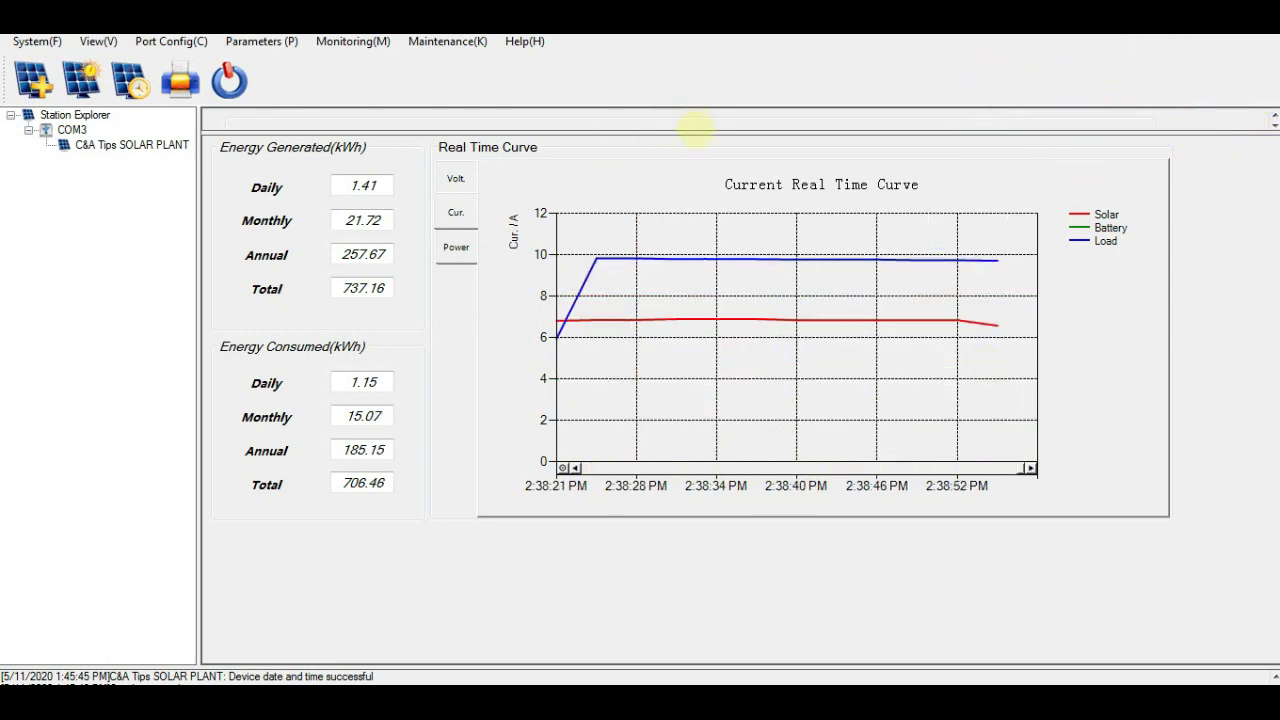
left_click_drag(695, 128, 714, 518)
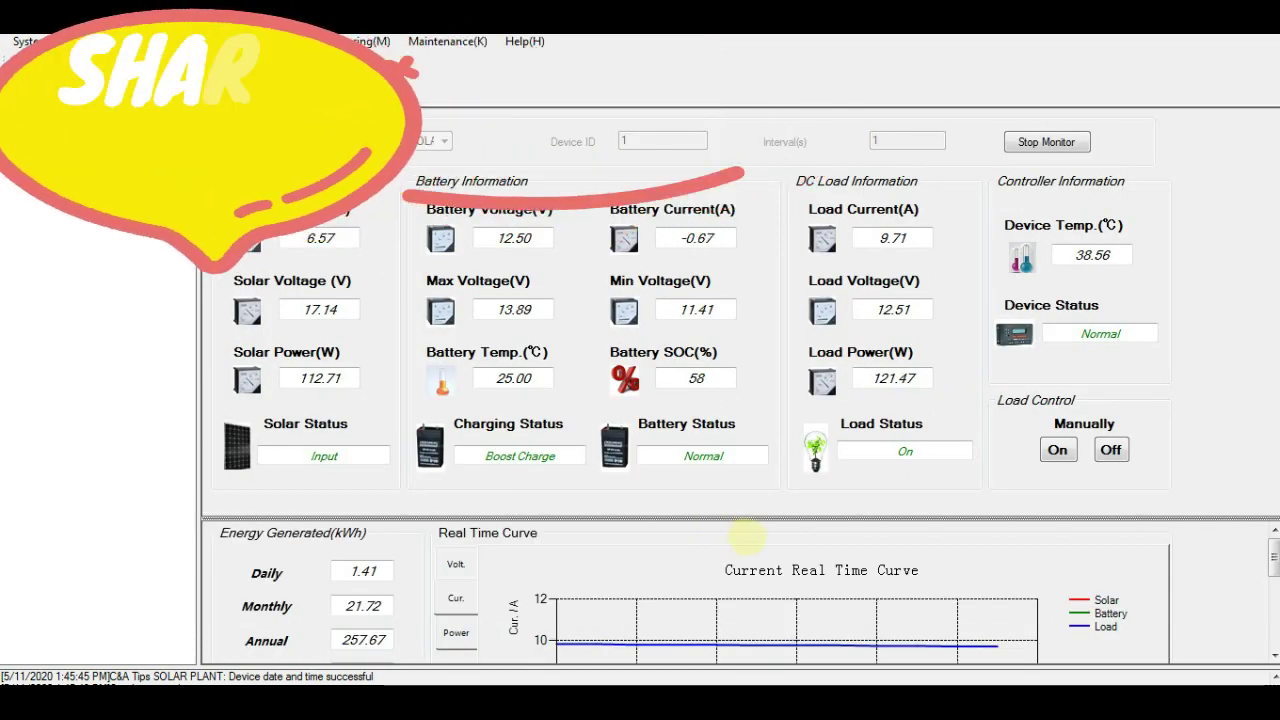